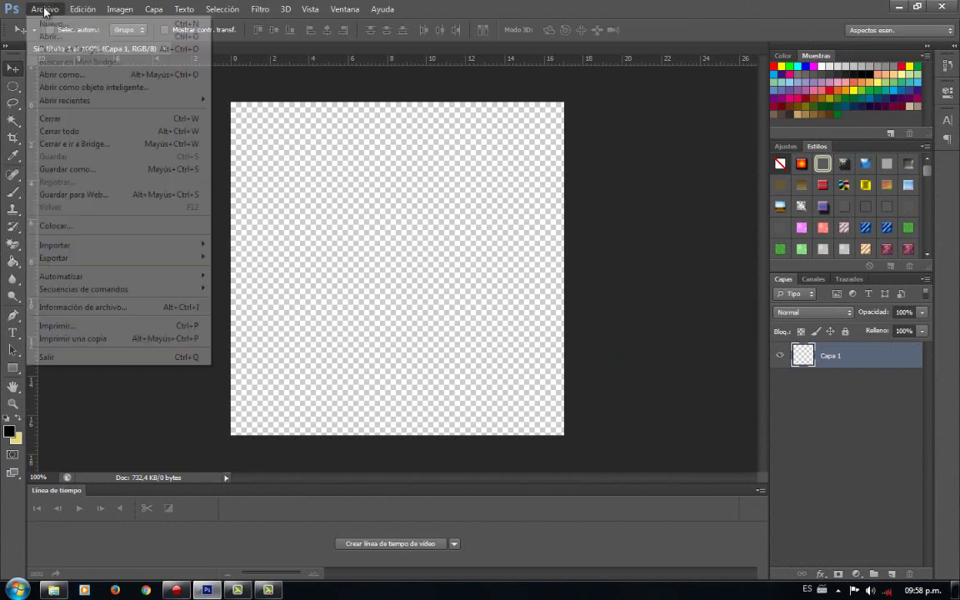
{"action": "left_click", "coordinate": [88, 226]}
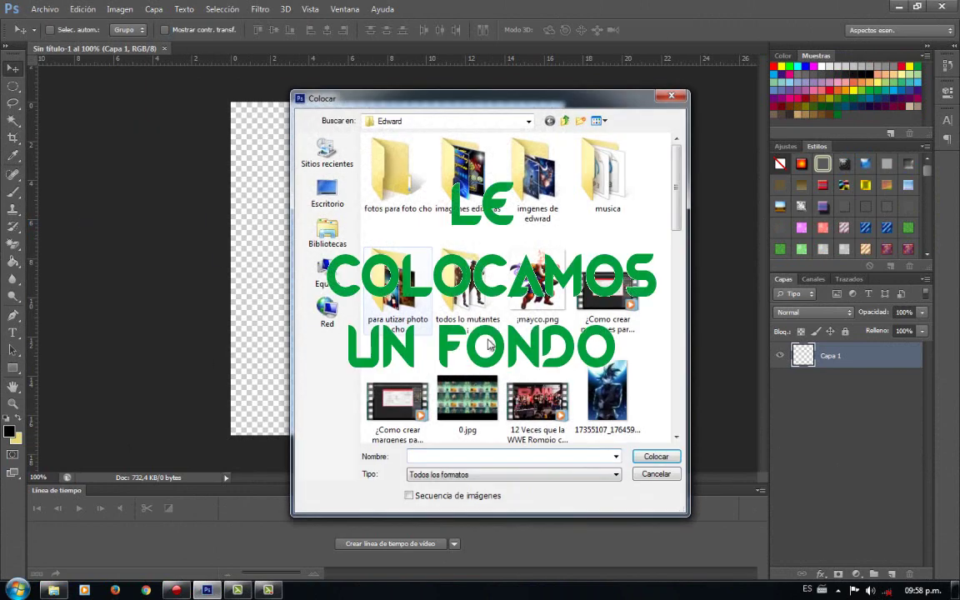
{"action": "left_click", "coordinate": [405, 123]}
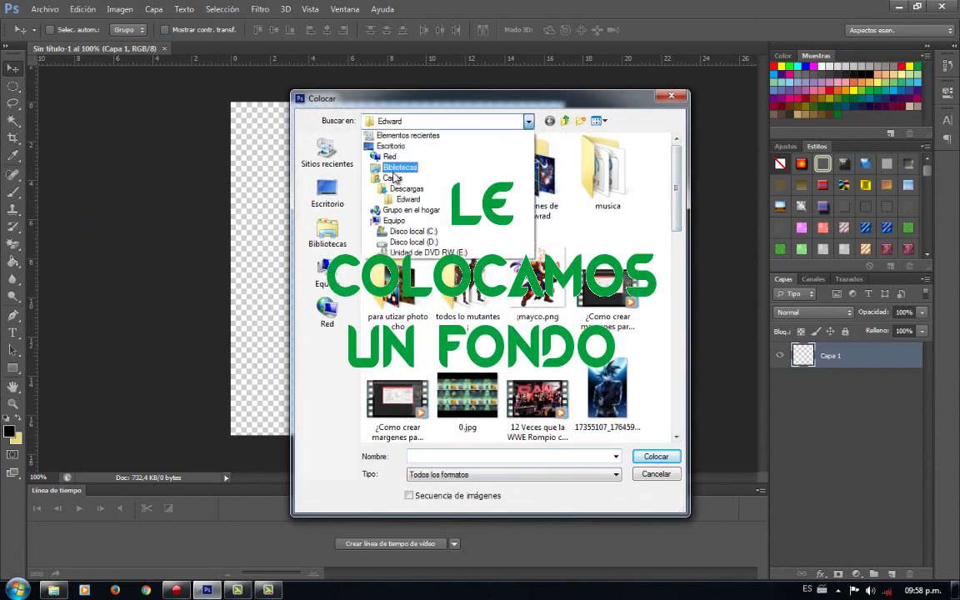
{"action": "left_click", "coordinate": [392, 169]}
{"action": "left_click", "coordinate": [468, 283]}
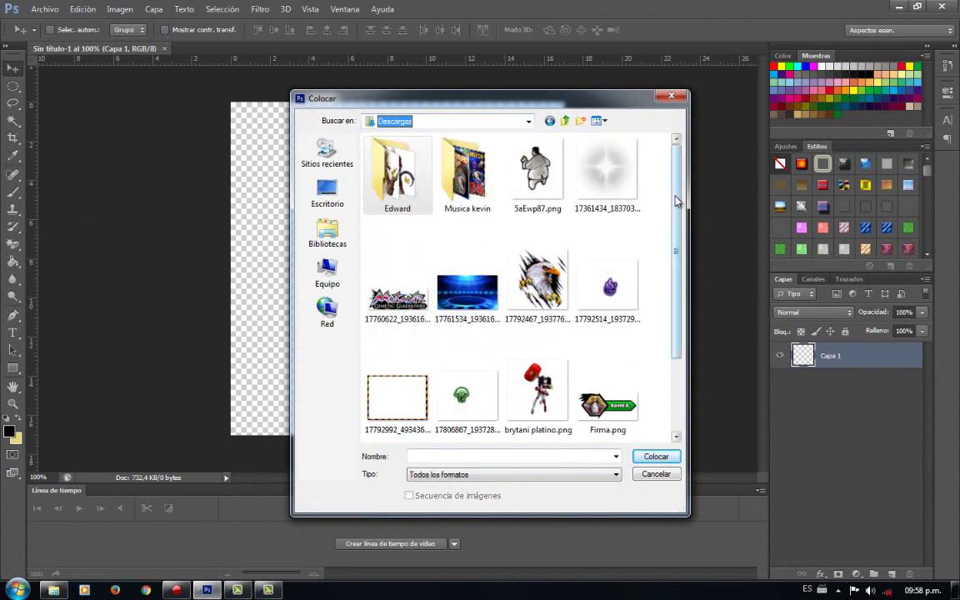
{"action": "scroll", "coordinate": [607, 177], "scroll_direction": "down", "scroll_amount": 3}
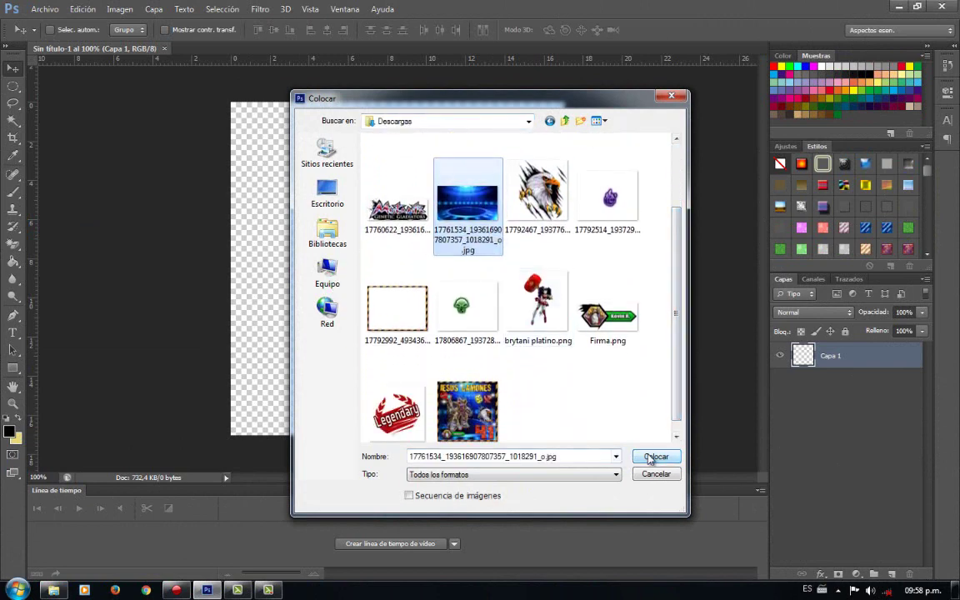
{"action": "left_click", "coordinate": [654, 457]}
{"action": "left_click_drag", "start_coordinate": [566, 160], "coordinate": [566, 87]}
{"action": "left_click_drag", "start_coordinate": [568, 363], "coordinate": [566, 435]}
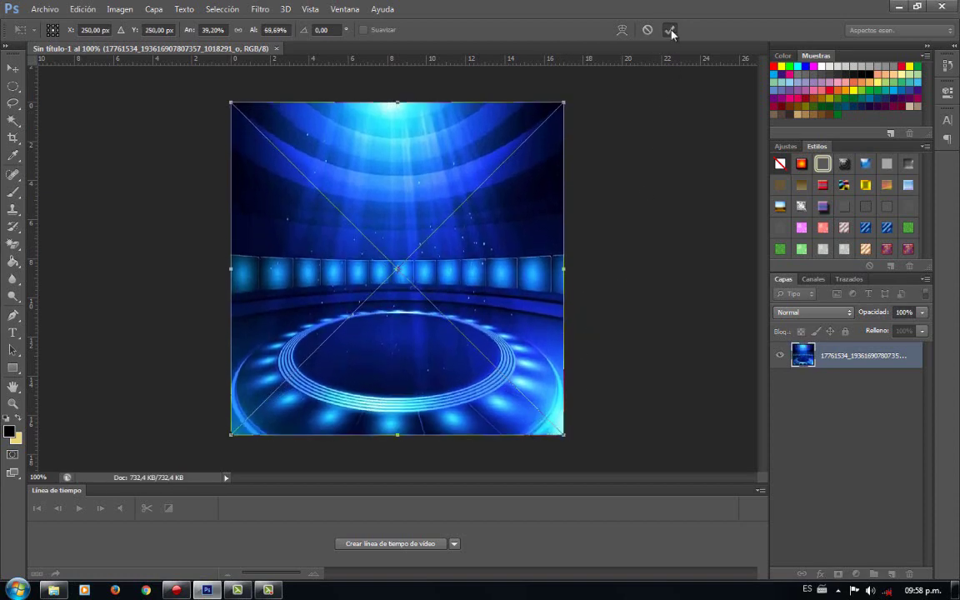
{"action": "left_click", "coordinate": [670, 31]}
{"action": "left_click", "coordinate": [45, 9]}
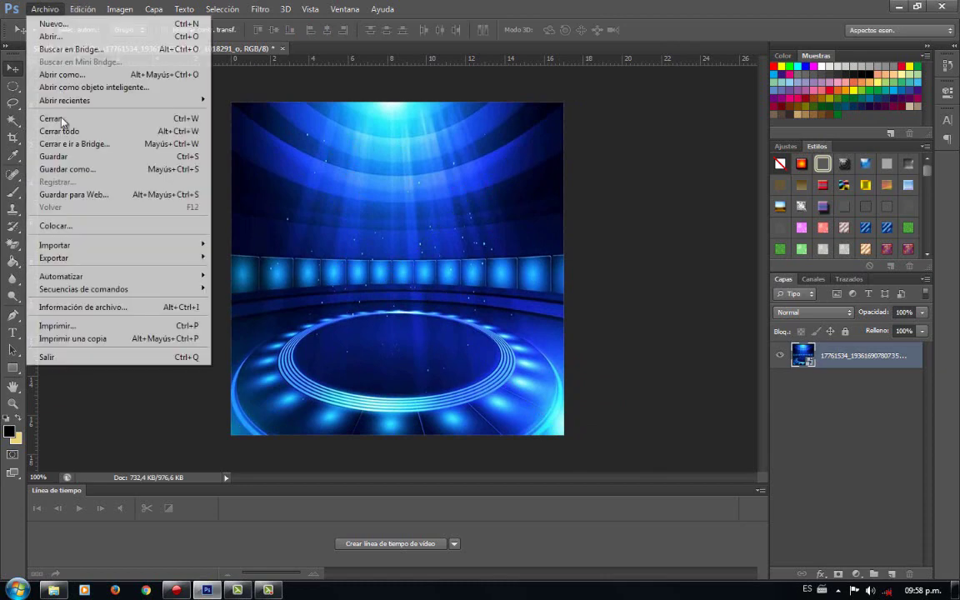
{"action": "left_click", "coordinate": [90, 226]}
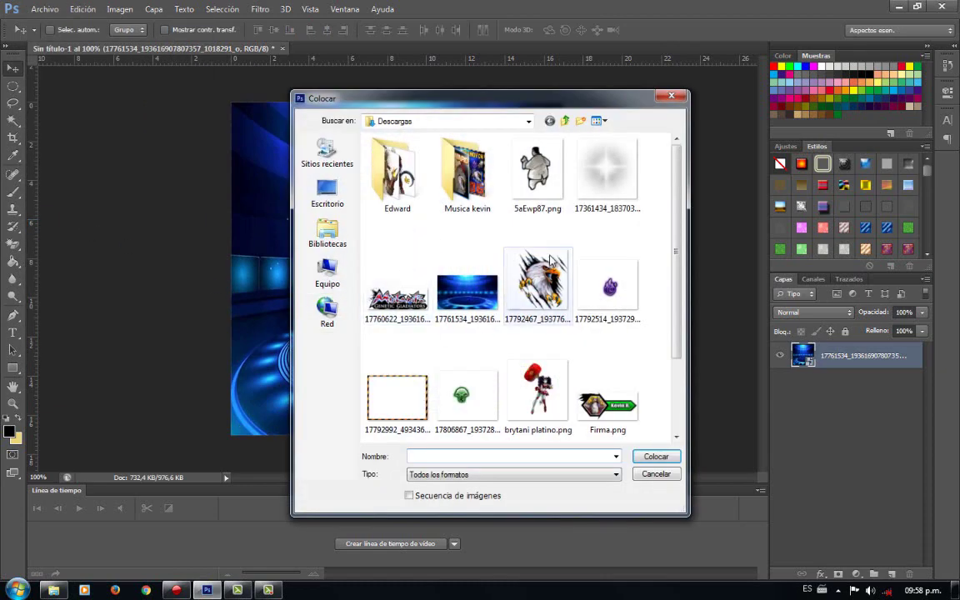
{"action": "left_click_drag", "start_coordinate": [680, 204], "coordinate": [669, 278]}
{"action": "left_click", "coordinate": [397, 296]}
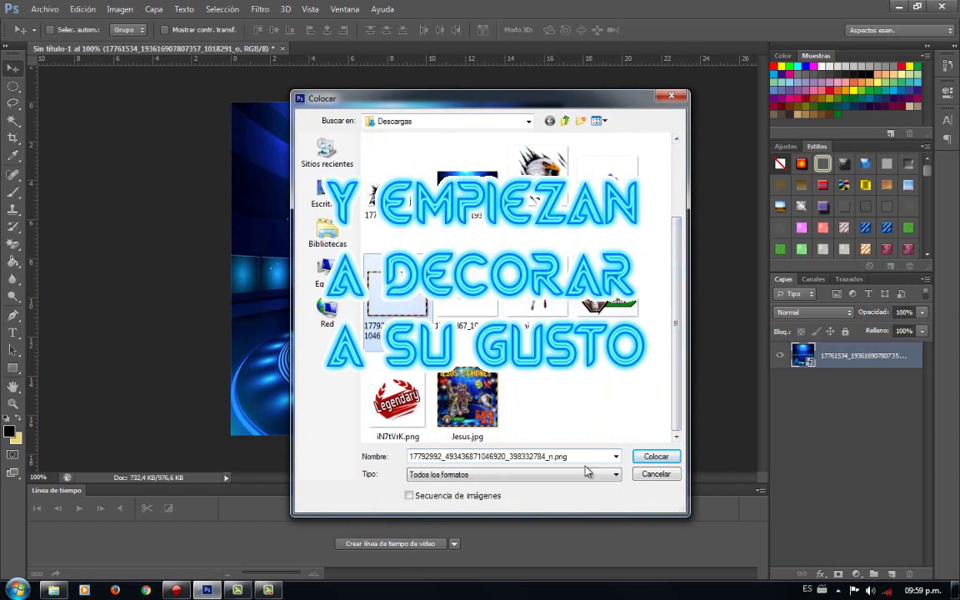
{"action": "left_click", "coordinate": [647, 459]}
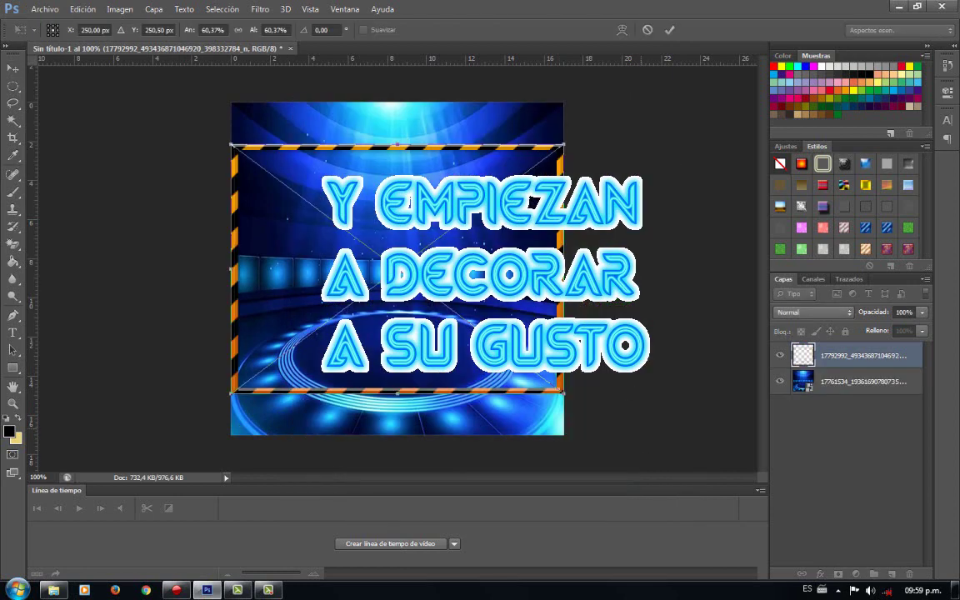
{"action": "left_click_drag", "start_coordinate": [565, 147], "coordinate": [564, 105]}
{"action": "left_click_drag", "start_coordinate": [567, 396], "coordinate": [565, 435]}
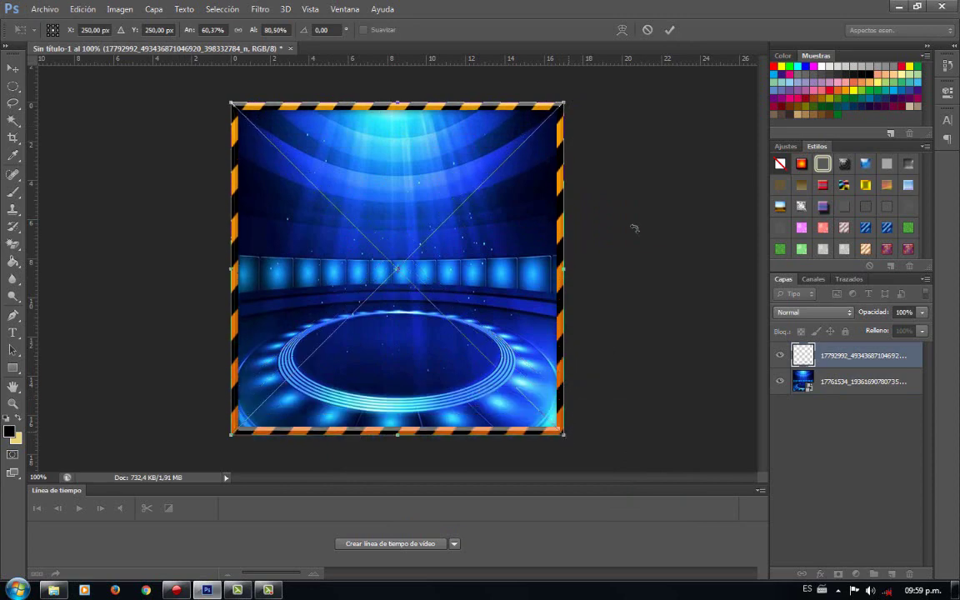
{"action": "left_click", "coordinate": [668, 31]}
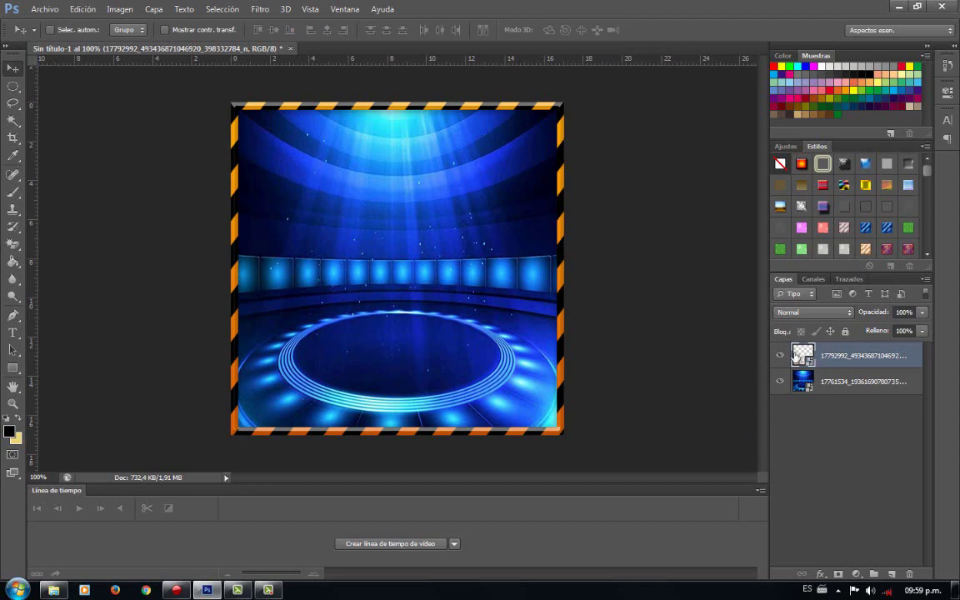
Place the character image brytani platino.png from the Descargas folder above the border
{"action": "left_click", "coordinate": [42, 8]}
{"action": "left_click", "coordinate": [105, 227]}
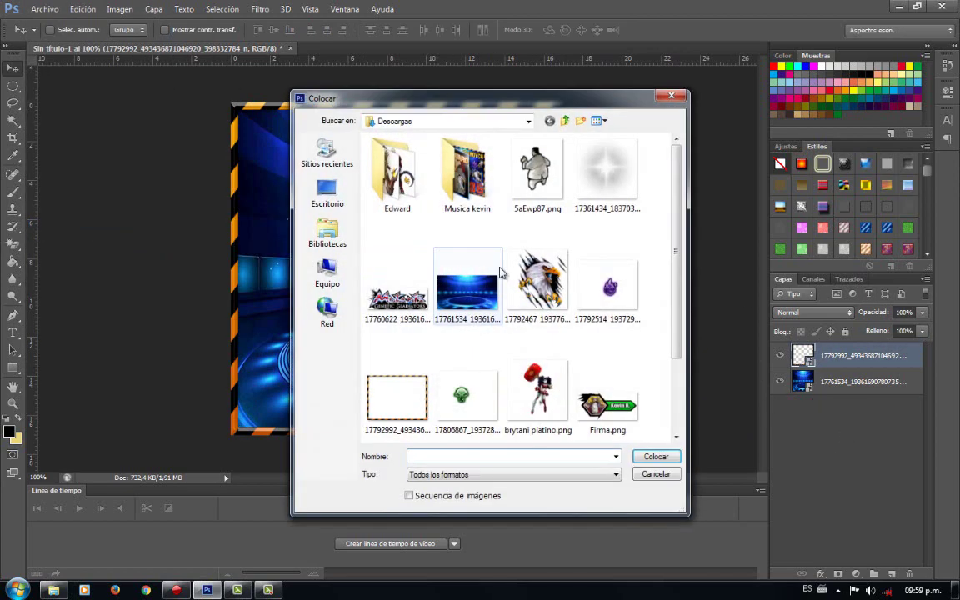
{"action": "left_click_drag", "start_coordinate": [675, 214], "coordinate": [653, 289]}
{"action": "left_click", "coordinate": [537, 300]}
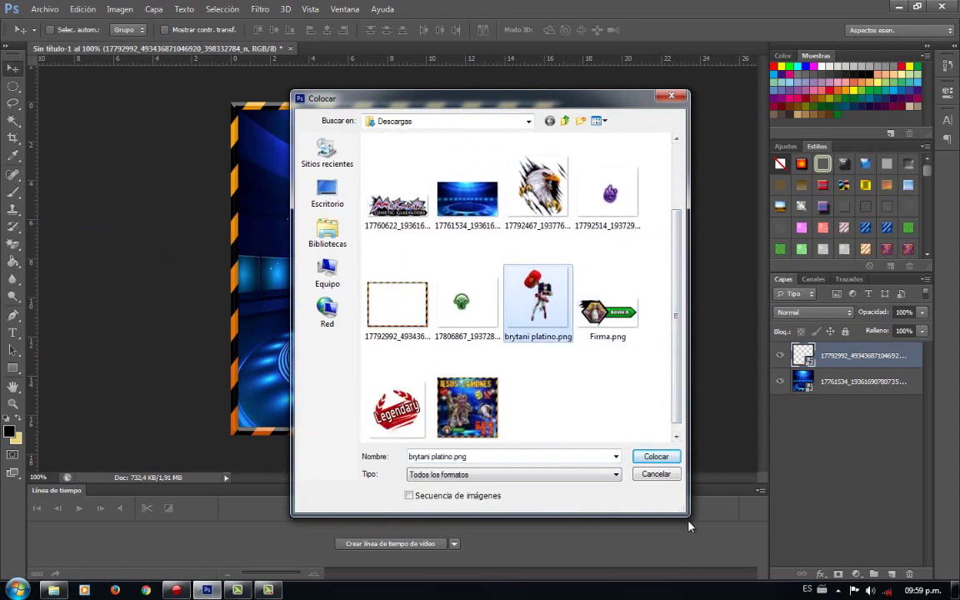
{"action": "left_click", "coordinate": [660, 462]}
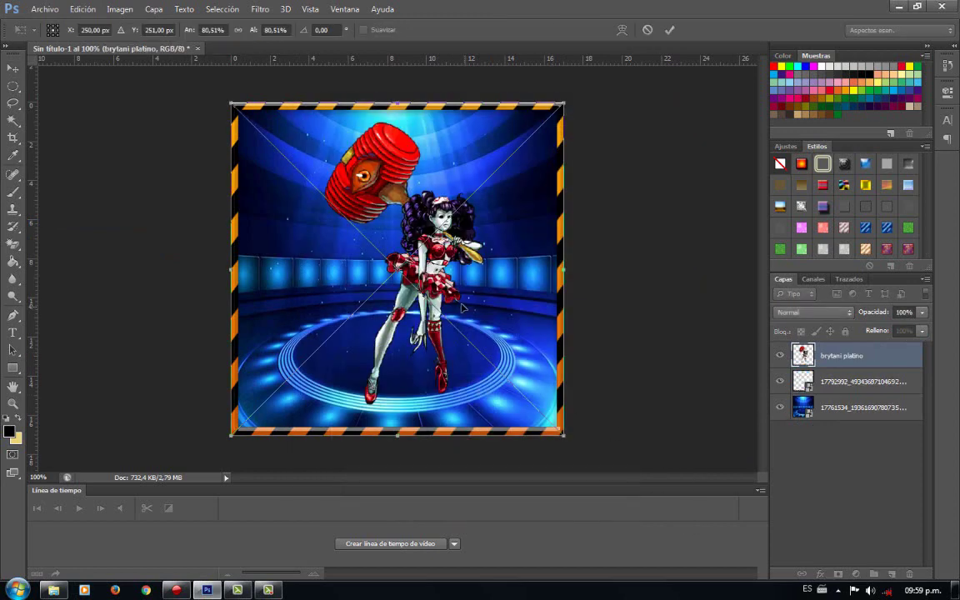
Scale the character to about 66% wide by 64% high and position it left of centre on the stage
{"action": "left_click_drag", "start_coordinate": [454, 304], "coordinate": [385, 304]}
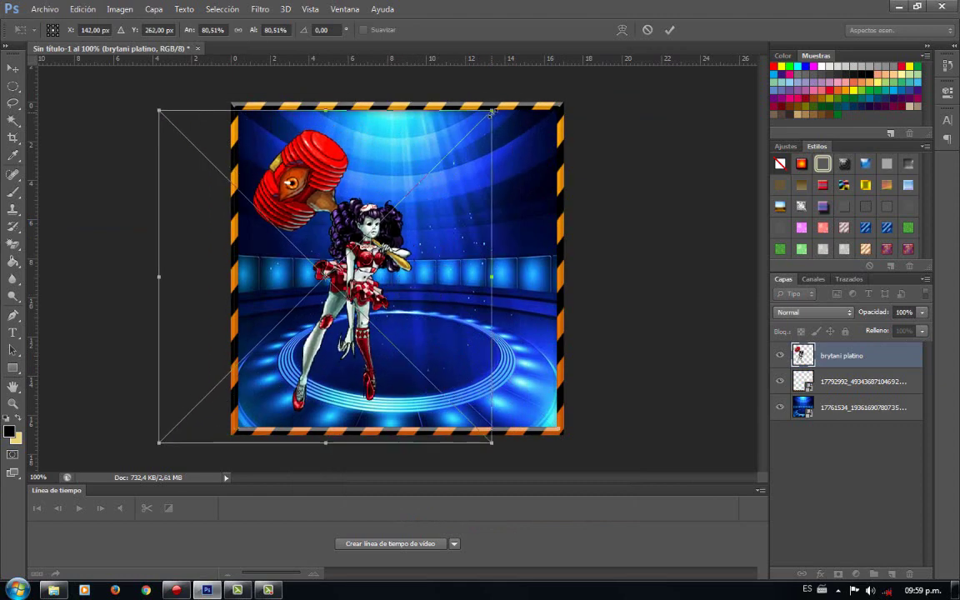
{"action": "left_click_drag", "start_coordinate": [494, 103], "coordinate": [426, 178]}
{"action": "left_click_drag", "start_coordinate": [346, 303], "coordinate": [368, 279]}
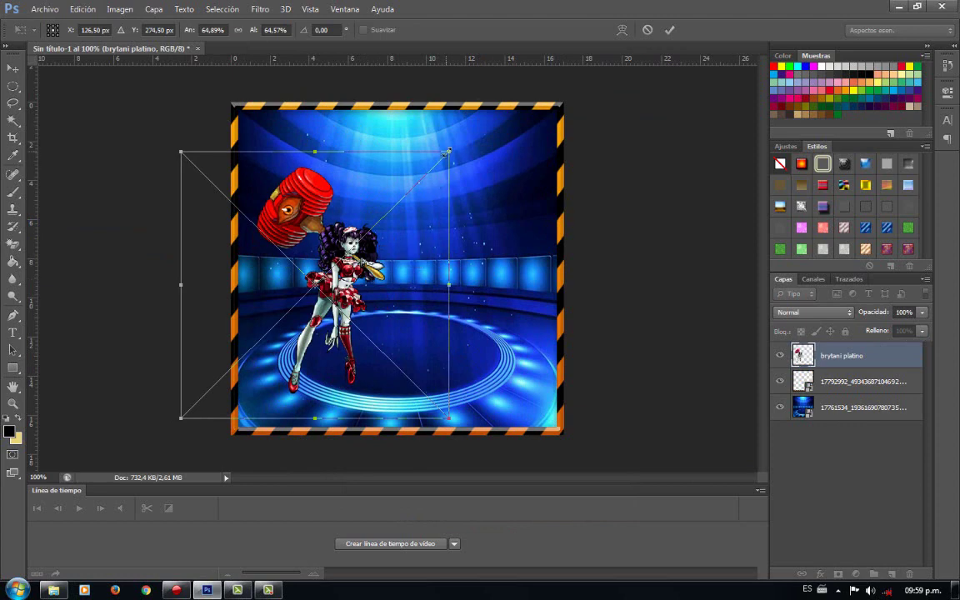
{"action": "mouse_move", "coordinate": [448, 152]}
{"action": "left_mouse_down"}
{"action": "mouse_move", "coordinate": [417, 148]}
{"action": "mouse_move", "coordinate": [441, 158]}
{"action": "left_mouse_up"}
{"action": "left_click_drag", "start_coordinate": [390, 284], "coordinate": [394, 276]}
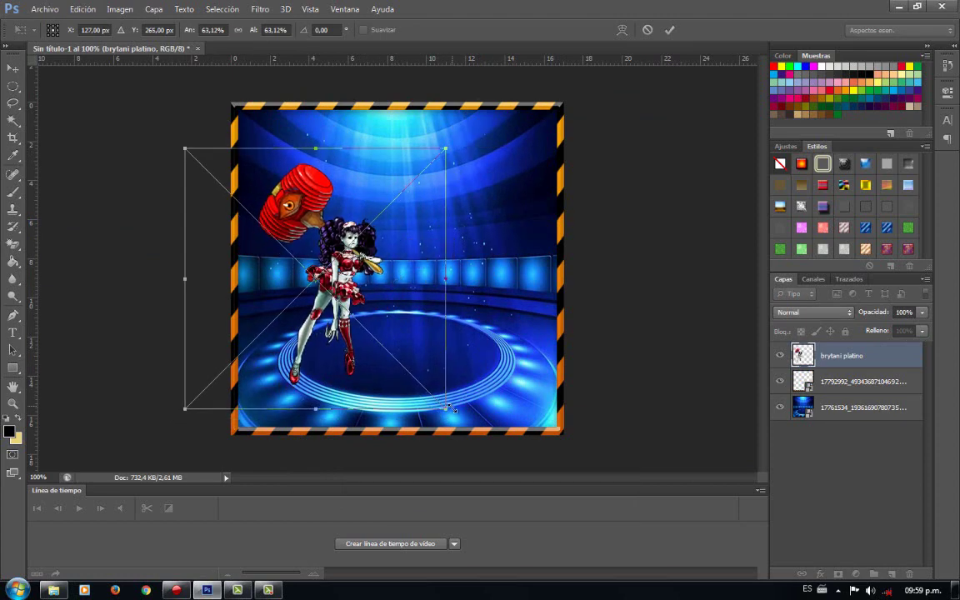
{"action": "left_click_drag", "start_coordinate": [447, 408], "coordinate": [455, 409]}
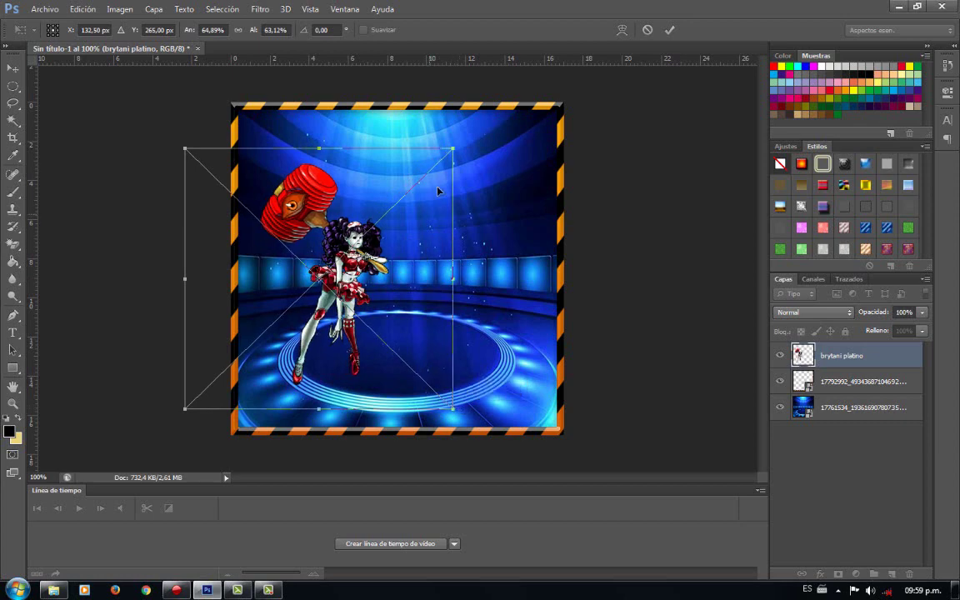
{"action": "left_click_drag", "start_coordinate": [450, 150], "coordinate": [457, 143]}
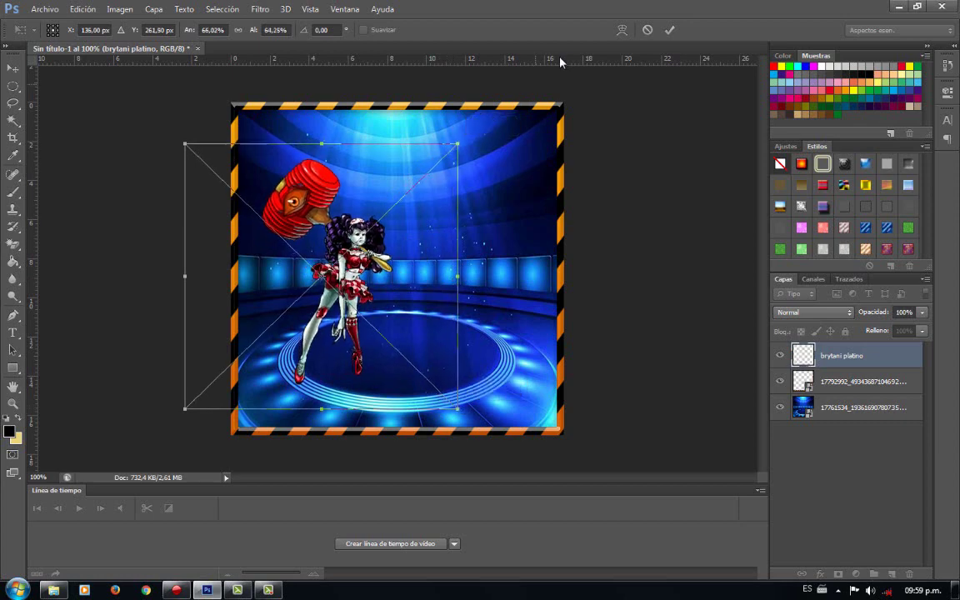
{"action": "left_click", "coordinate": [668, 30]}
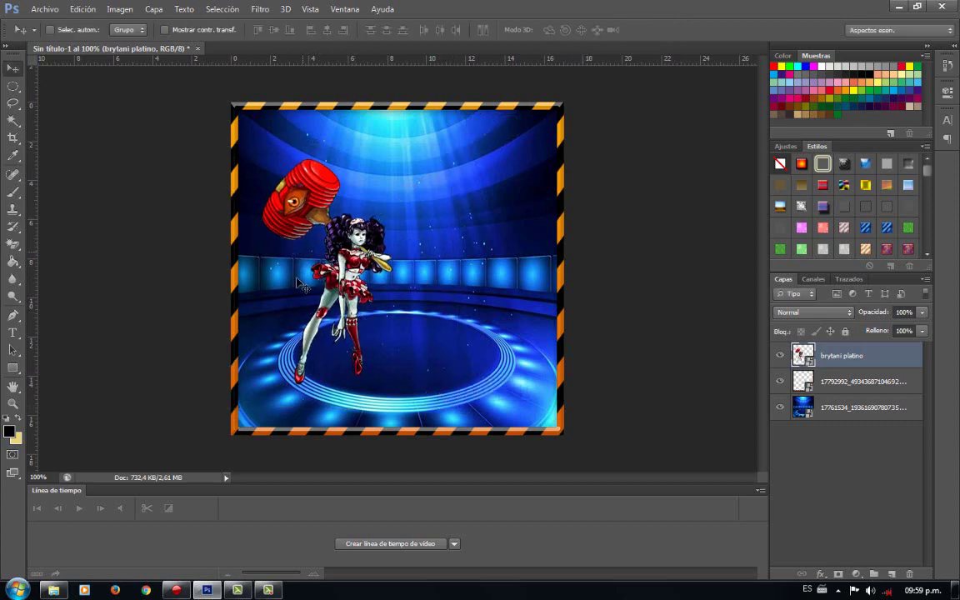
{"action": "left_click", "coordinate": [45, 9]}
{"action": "left_click", "coordinate": [81, 227]}
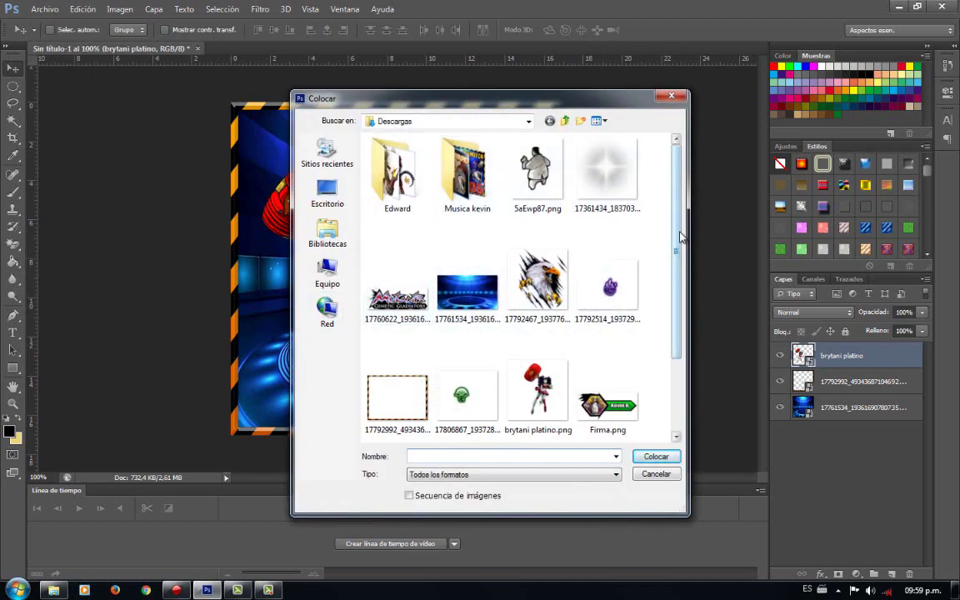
{"action": "scroll", "coordinate": [680, 237], "scroll_direction": "down", "scroll_amount": 3}
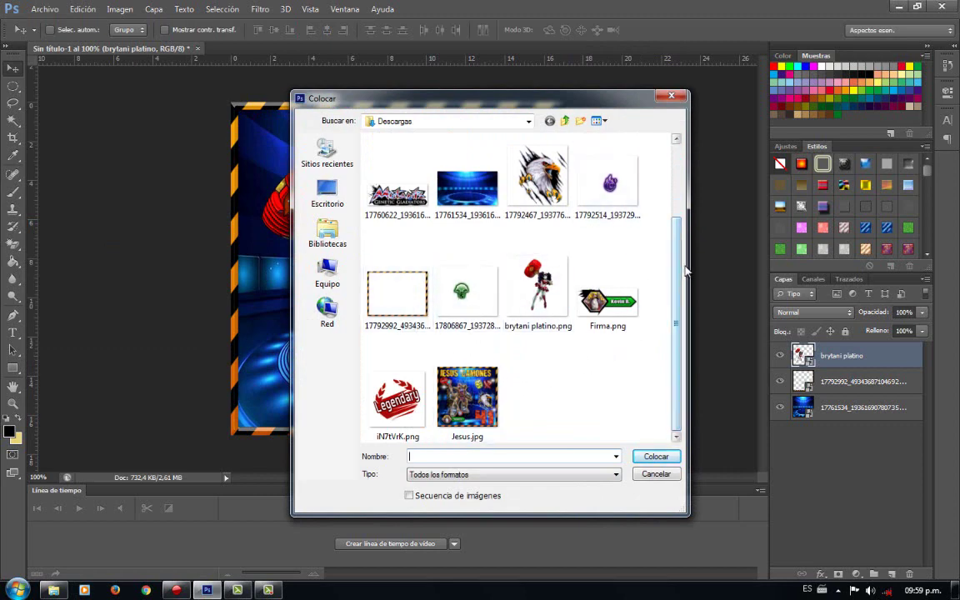
{"action": "scroll", "coordinate": [589, 251], "scroll_direction": "up", "scroll_amount": 3}
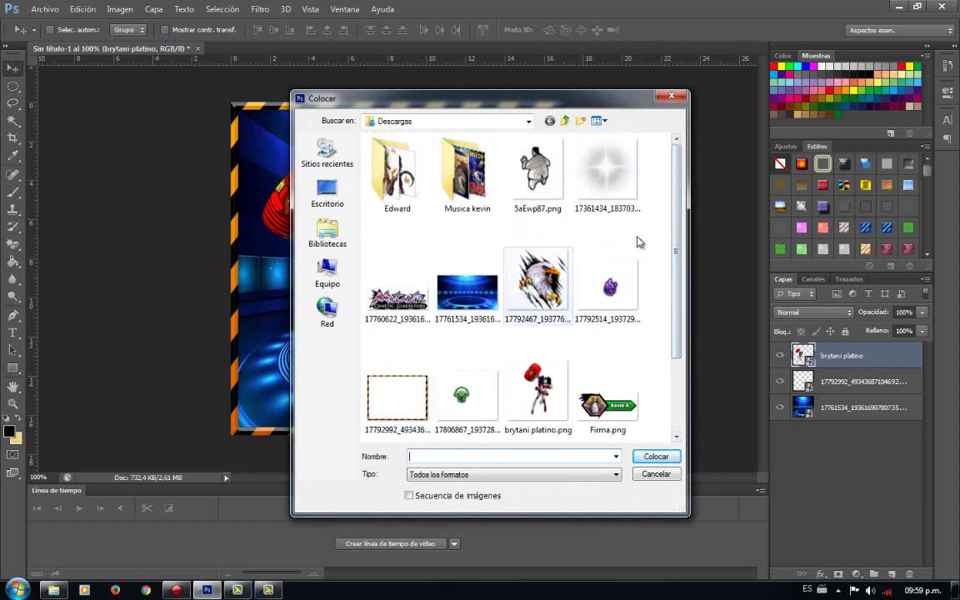
{"action": "left_click", "coordinate": [398, 293]}
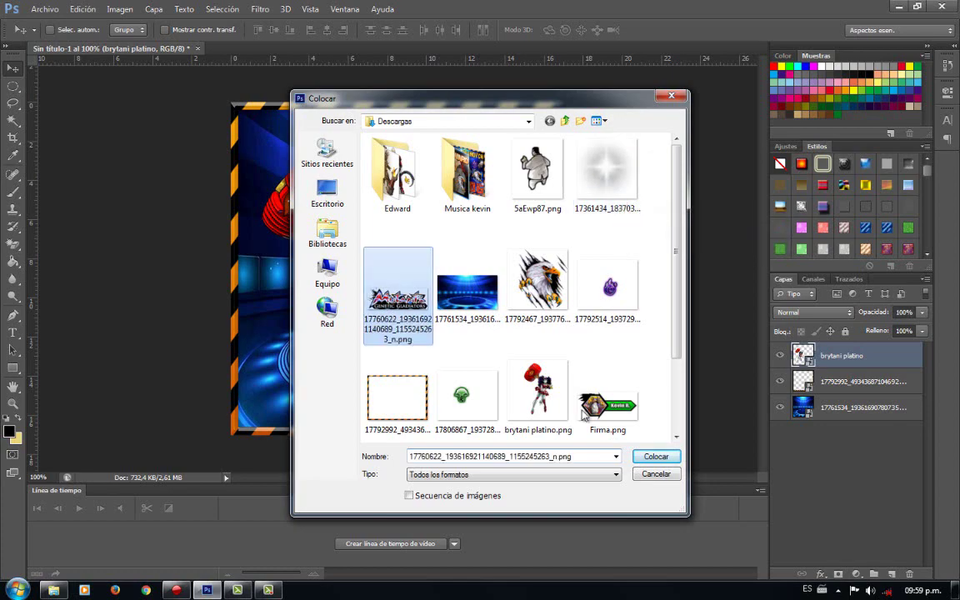
{"action": "left_click", "coordinate": [655, 457]}
Scale the logo to about 76% wide by 72% high near the canvas's lower edge, and reorder its layer beneath the striped border
{"action": "left_click_drag", "start_coordinate": [465, 250], "coordinate": [472, 371]}
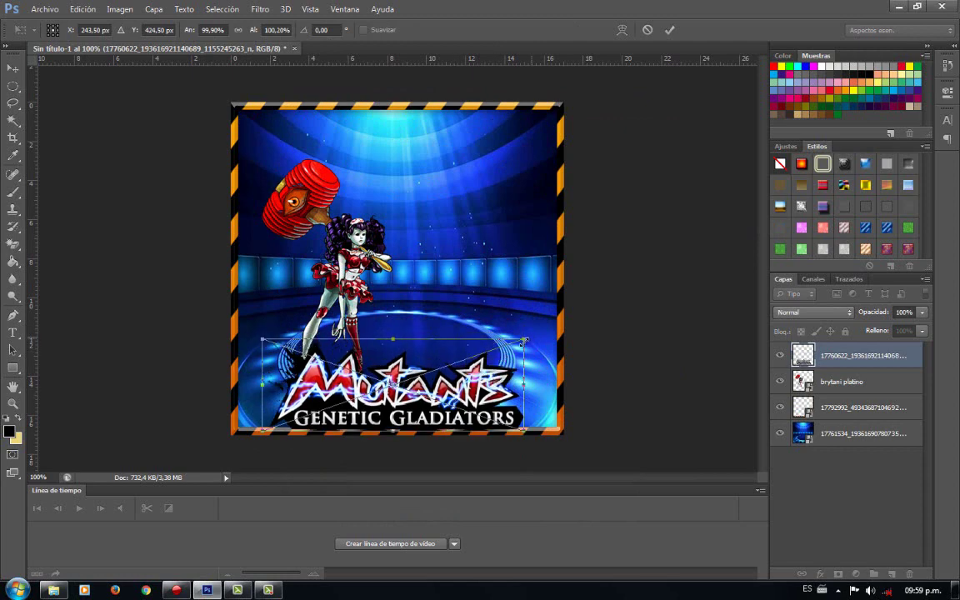
{"action": "left_click_drag", "start_coordinate": [524, 340], "coordinate": [463, 358]}
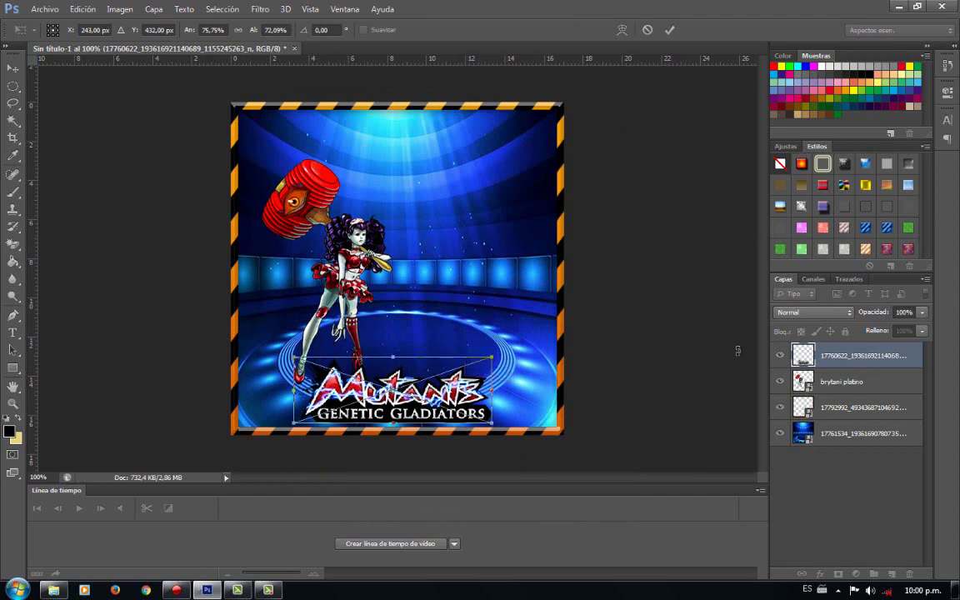
{"action": "left_click_drag", "start_coordinate": [460, 411], "coordinate": [461, 416]}
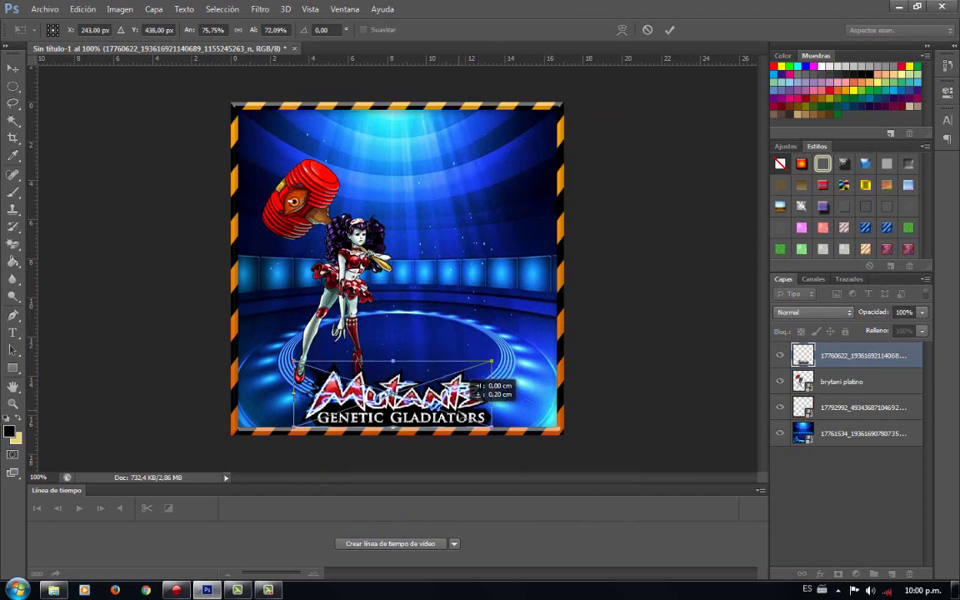
{"action": "left_click", "coordinate": [670, 30]}
{"action": "left_click_drag", "start_coordinate": [841, 355], "coordinate": [817, 431]}
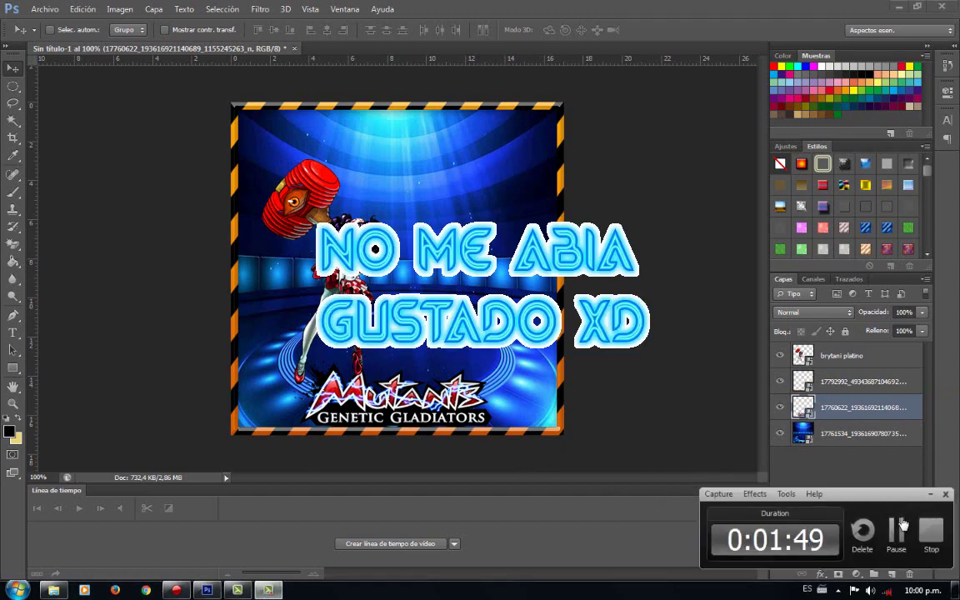
{"action": "left_click", "coordinate": [893, 531]}
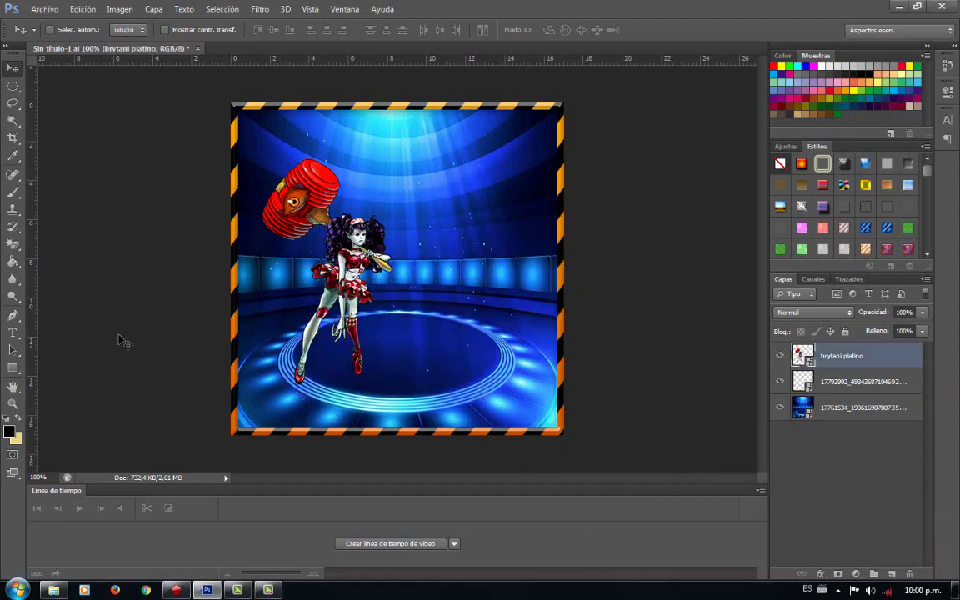
Add the red text TU NOMBRE in the Unrealsed font at 67,01 pt, centred near the canvas's upper edge
{"action": "left_click", "coordinate": [12, 333]}
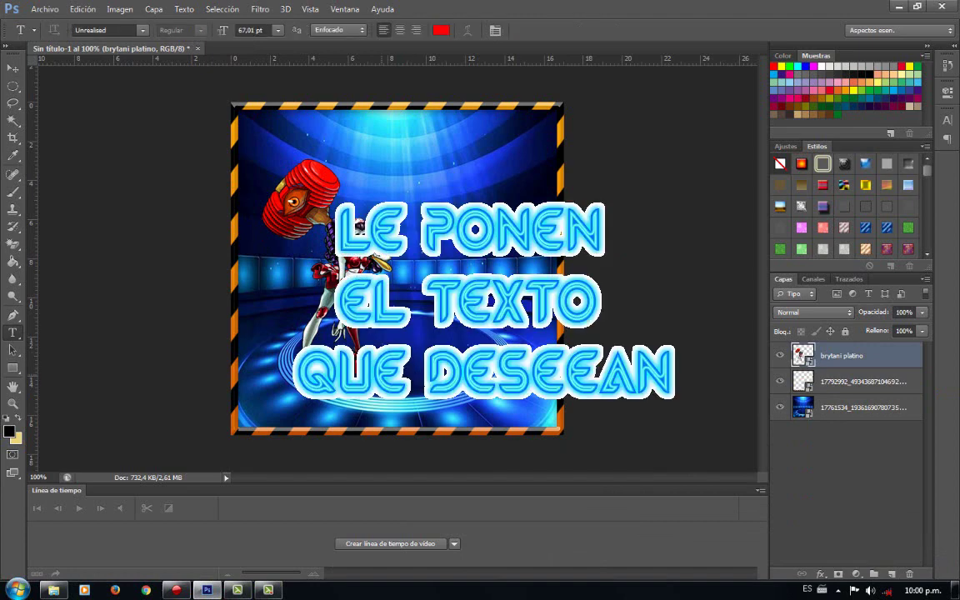
{"action": "left_click", "coordinate": [512, 424]}
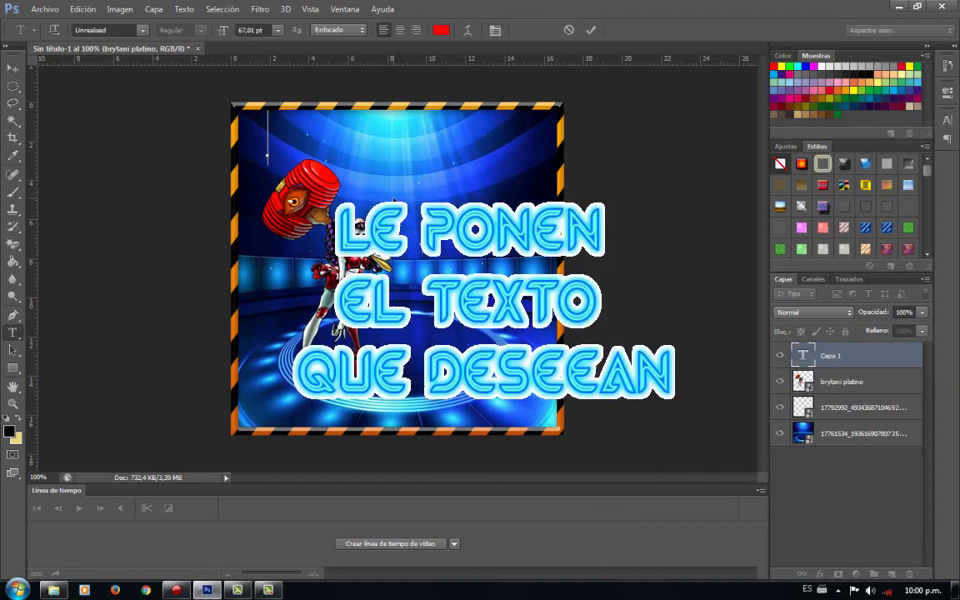
{"action": "type", "text": "T"}
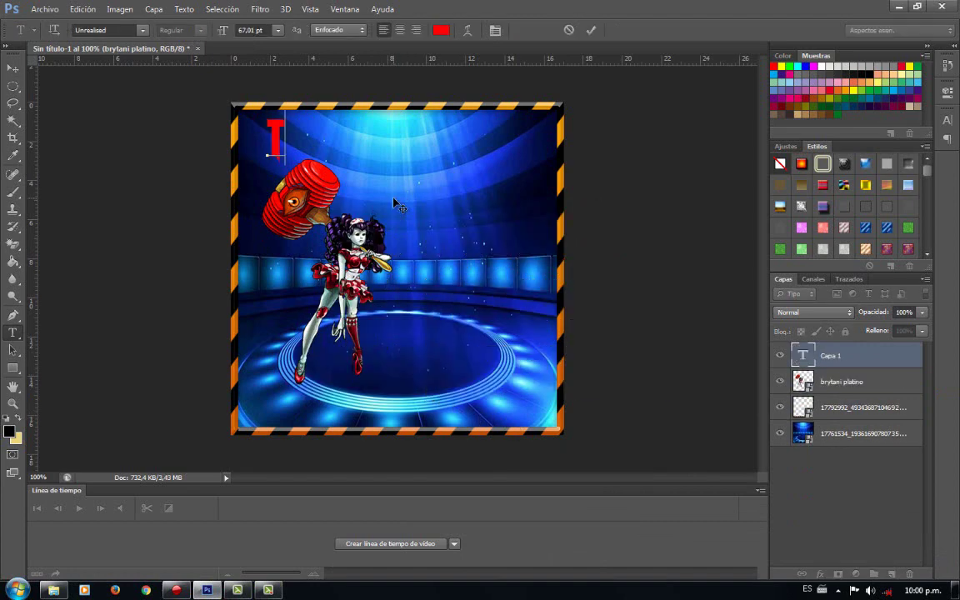
{"action": "type", "text": "U NOM"}
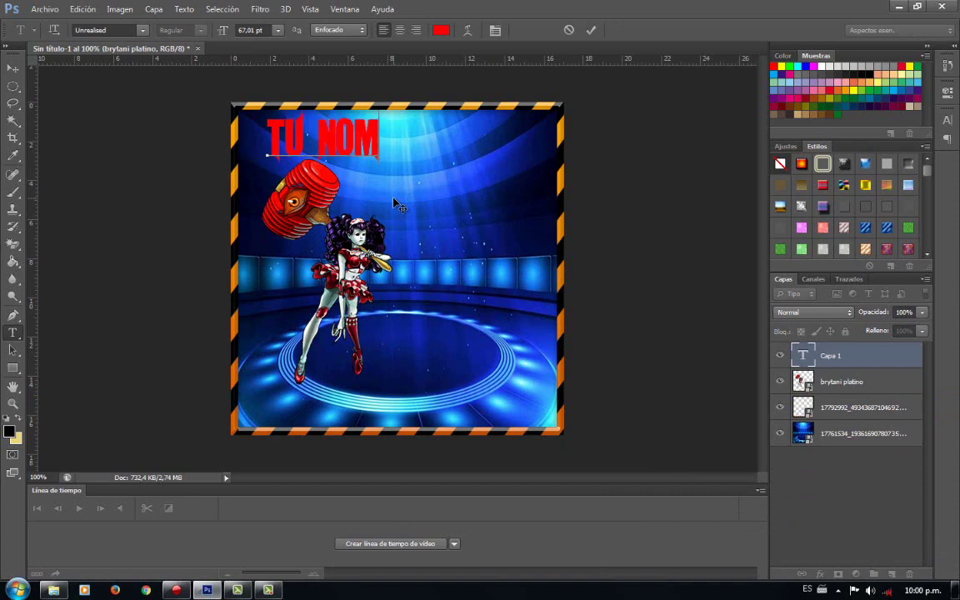
{"action": "type", "text": "BRE"}
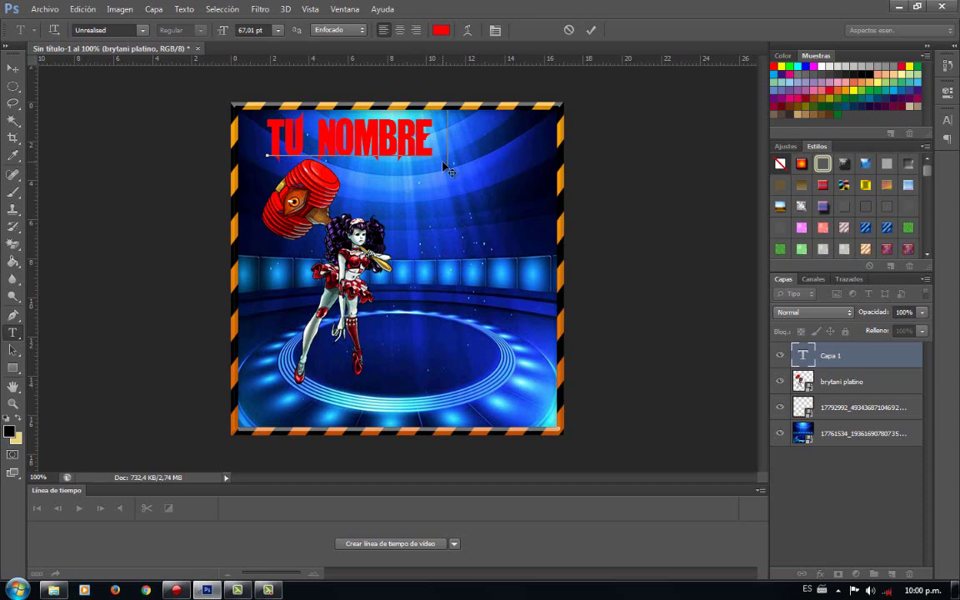
{"action": "left_click_drag", "start_coordinate": [448, 170], "coordinate": [483, 170]}
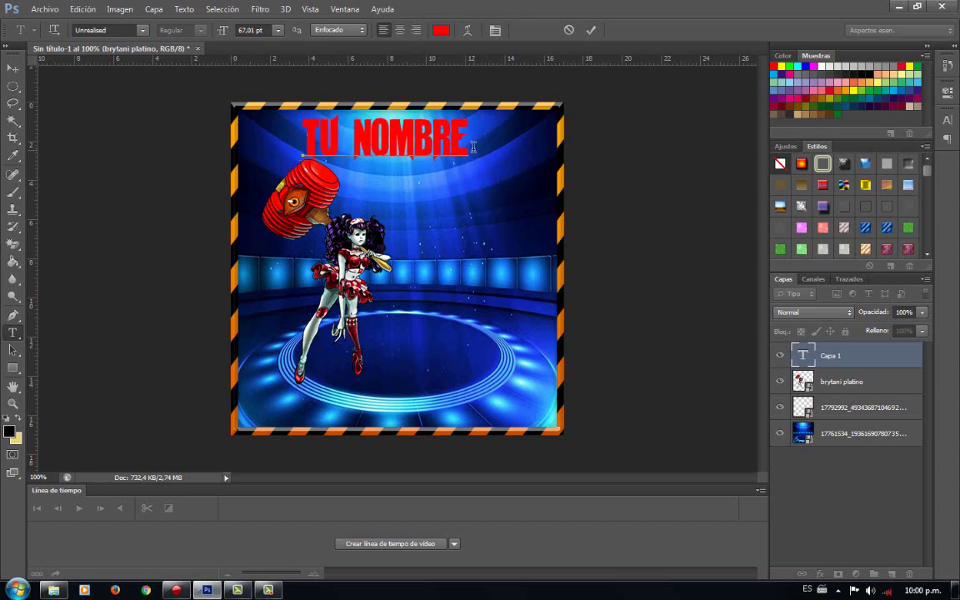
Try several layer styles on the TU NOMBRE text and keep the red one with a yellow outline and thick black shadow
{"action": "left_click_drag", "start_coordinate": [823, 163], "coordinate": [422, 114]}
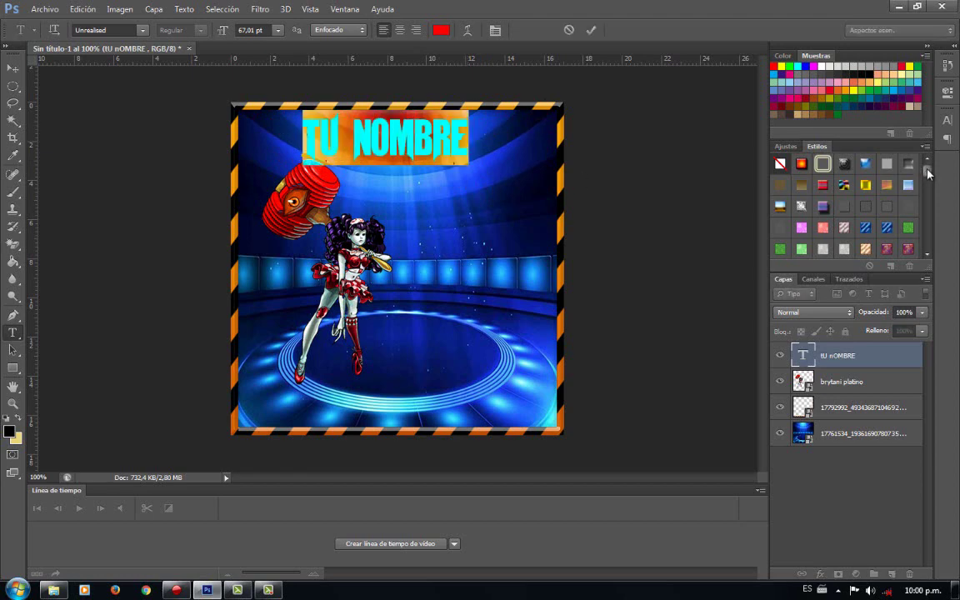
{"action": "left_click_drag", "start_coordinate": [928, 172], "coordinate": [930, 183]}
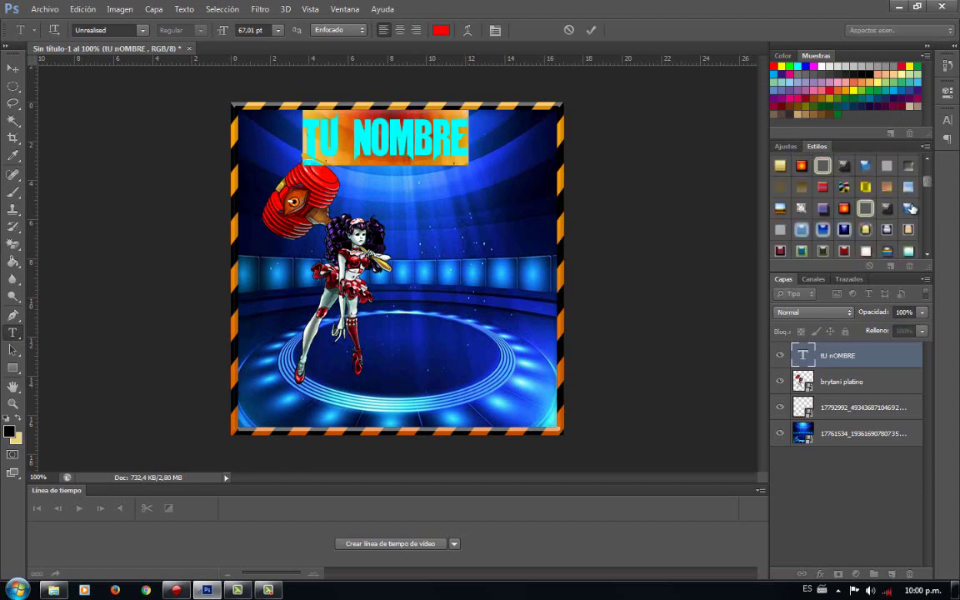
{"action": "left_click", "coordinate": [912, 209]}
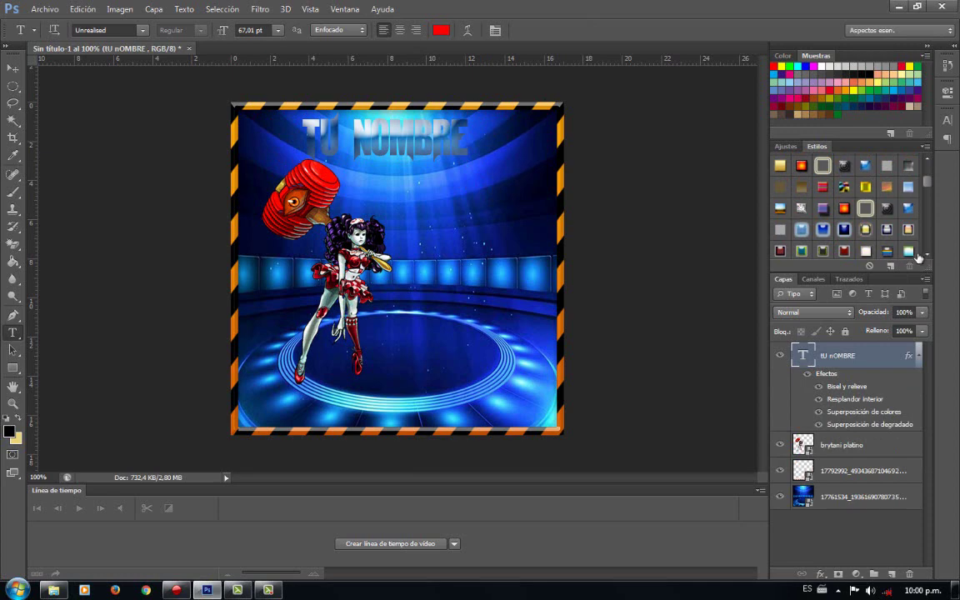
{"action": "left_click_drag", "start_coordinate": [933, 185], "coordinate": [933, 206]}
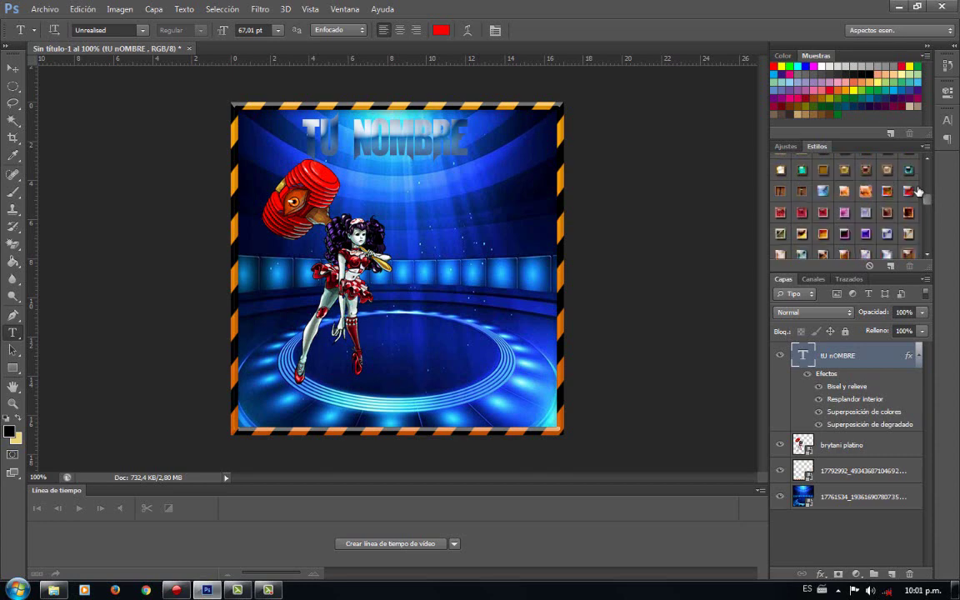
{"action": "left_click", "coordinate": [908, 170]}
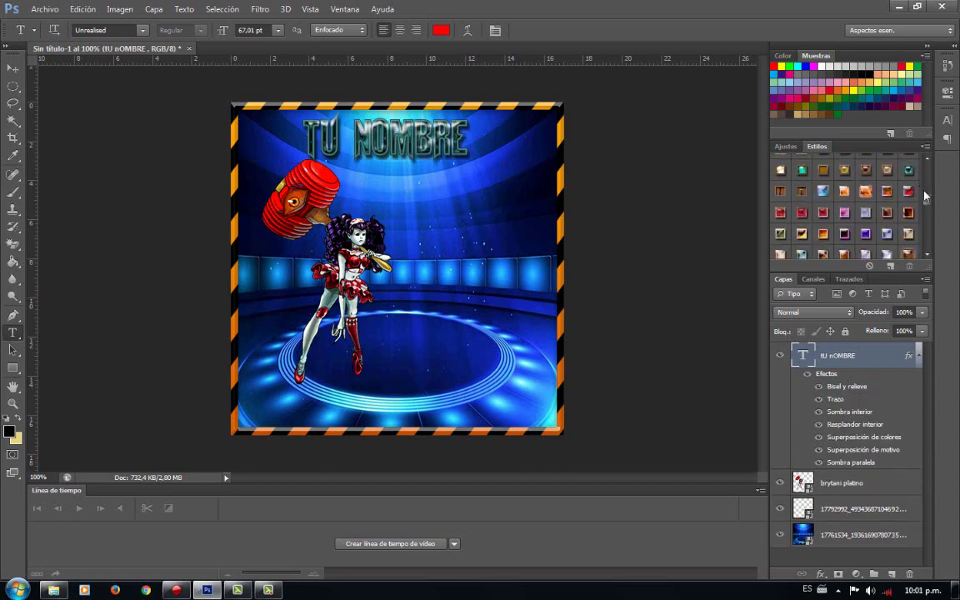
{"action": "left_click_drag", "start_coordinate": [923, 203], "coordinate": [924, 248]}
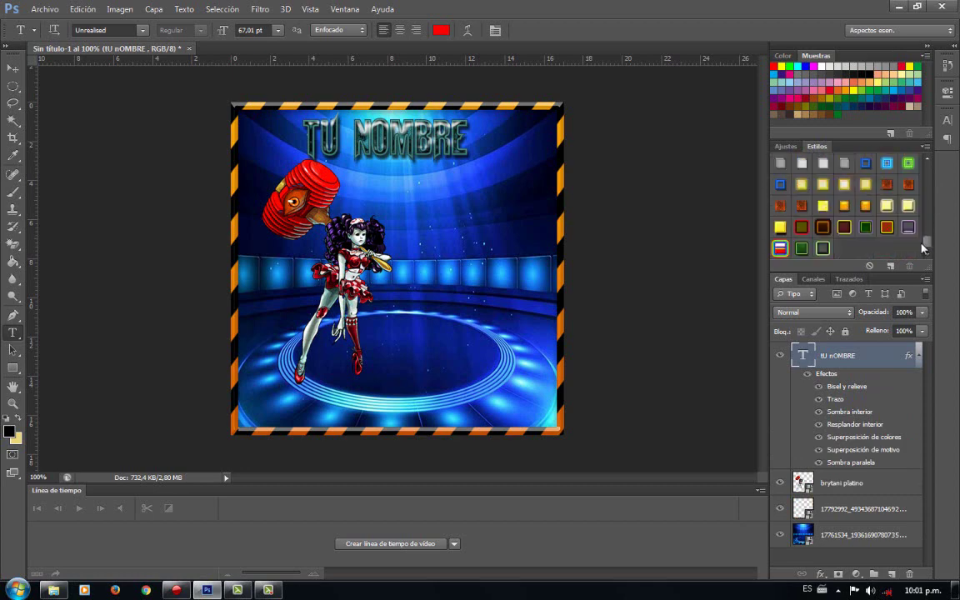
{"action": "left_click", "coordinate": [887, 228]}
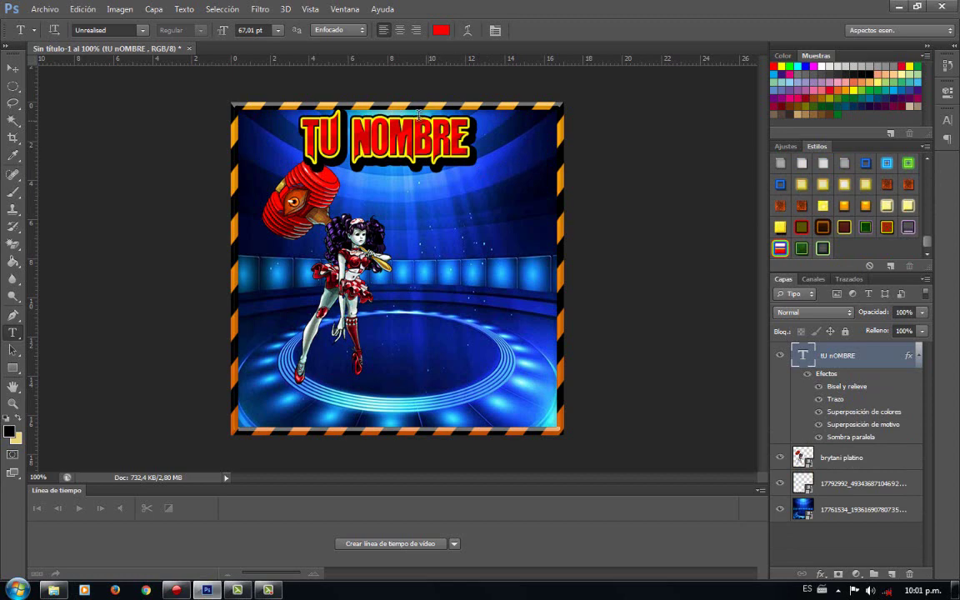
Stretch the TU NOMBRE text wider on both sides so it spans most of the canvas's upper area
{"action": "key", "text": "ctrl+t"}
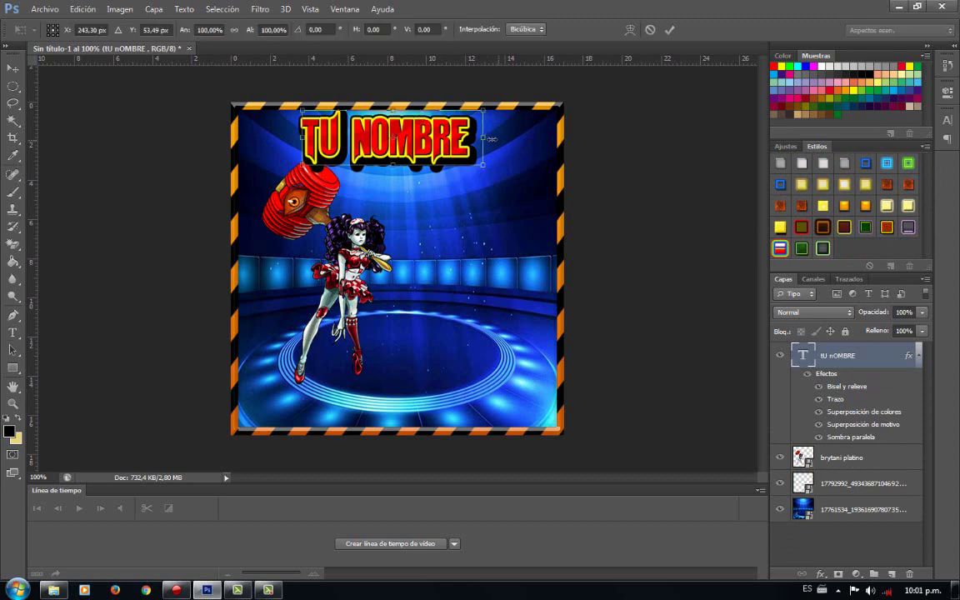
{"action": "left_click_drag", "start_coordinate": [491, 138], "coordinate": [505, 137]}
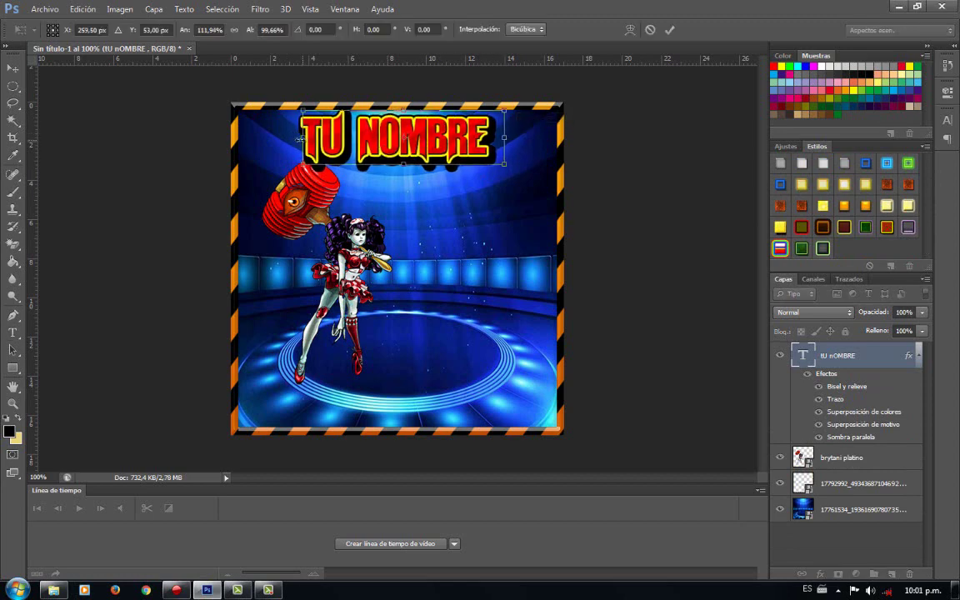
{"action": "left_click_drag", "start_coordinate": [299, 140], "coordinate": [275, 140]}
{"action": "mouse_move", "coordinate": [505, 140]}
{"action": "left_mouse_down"}
{"action": "mouse_move", "coordinate": [515, 142]}
{"action": "mouse_move", "coordinate": [479, 149]}
{"action": "mouse_move", "coordinate": [498, 147]}
{"action": "left_mouse_up"}
{"action": "left_click", "coordinate": [669, 31]}
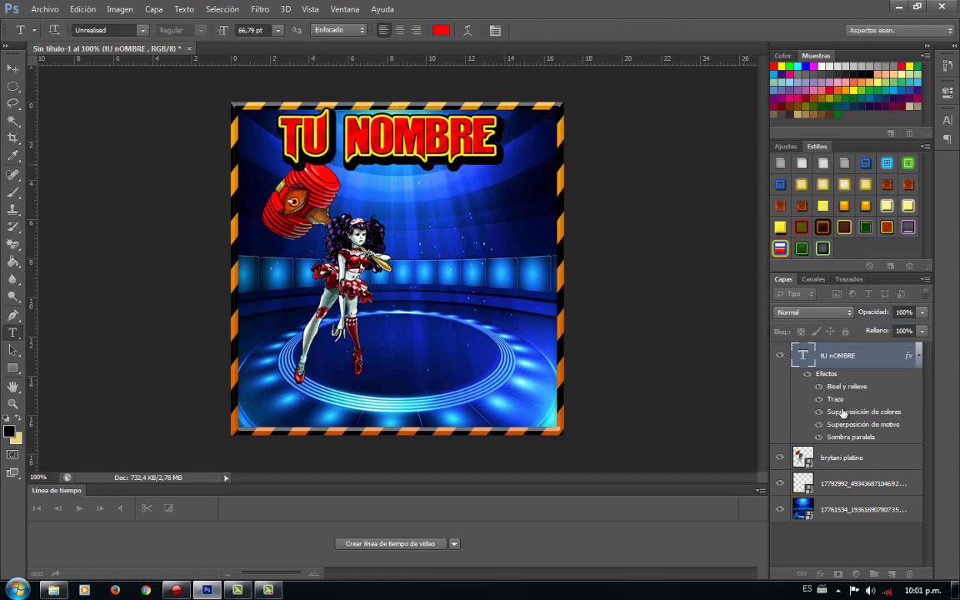
Rescale the brytani platino character to about 64% wide by 66% high, keeping it below the name text
{"action": "double_click", "coordinate": [842, 457]}
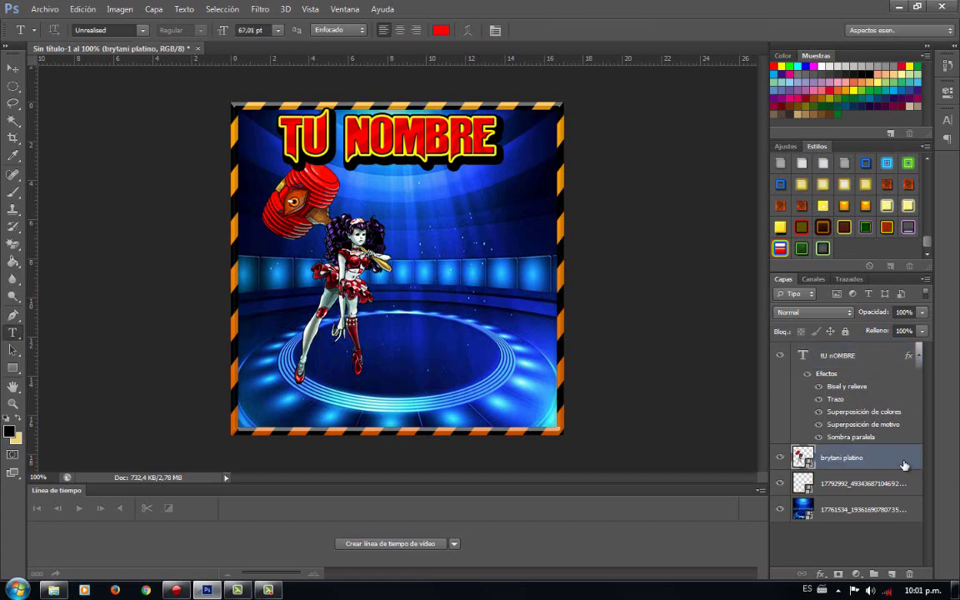
{"action": "key", "text": "ctrl+t"}
{"action": "mouse_move", "coordinate": [461, 146]}
{"action": "left_mouse_down"}
{"action": "mouse_move", "coordinate": [460, 130]}
{"action": "mouse_move", "coordinate": [449, 162]}
{"action": "left_mouse_up"}
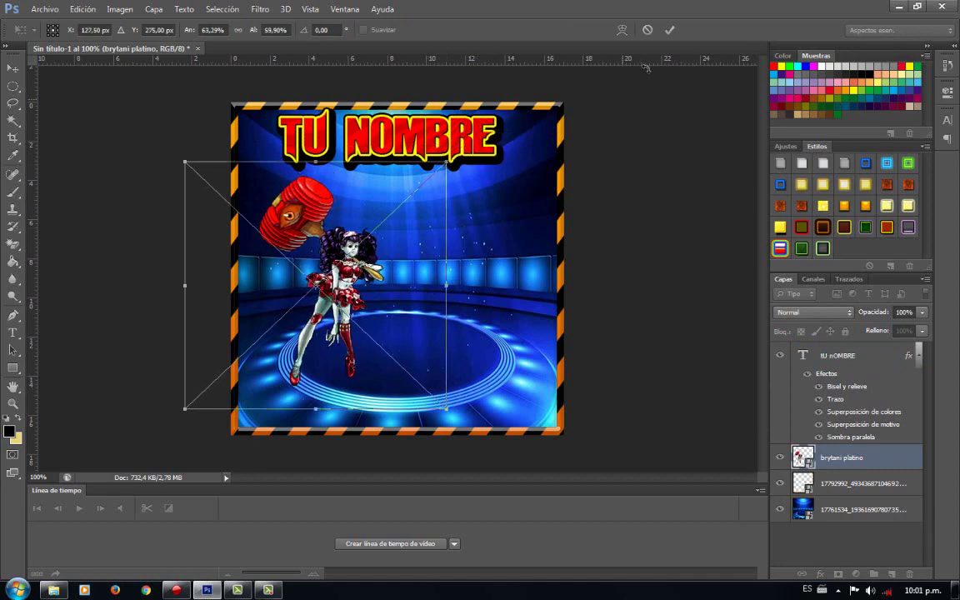
{"action": "left_click_drag", "start_coordinate": [447, 406], "coordinate": [458, 435]}
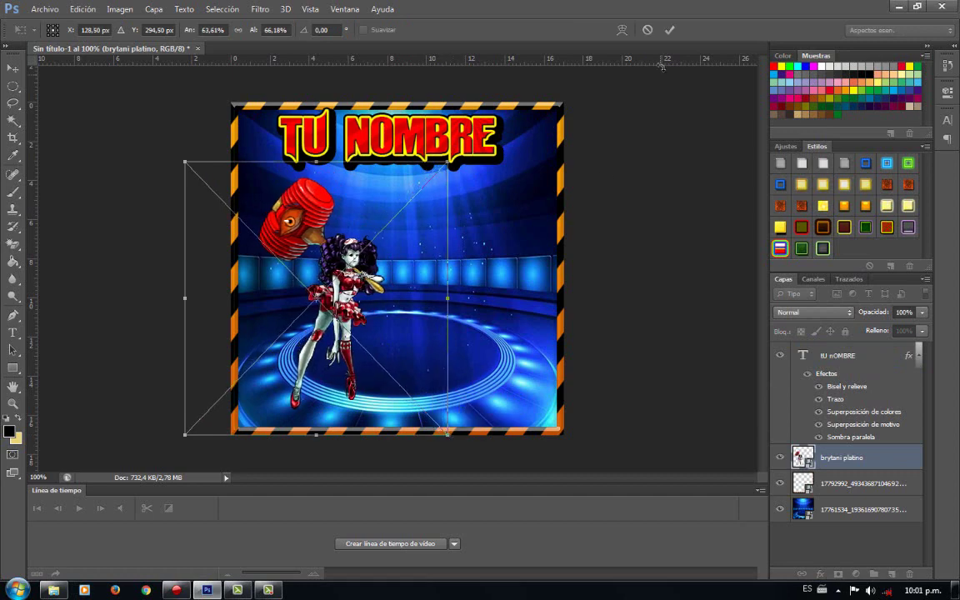
{"action": "left_click", "coordinate": [670, 33]}
{"action": "key", "text": "t"}
{"action": "left_click_drag", "start_coordinate": [400, 312], "coordinate": [406, 325]}
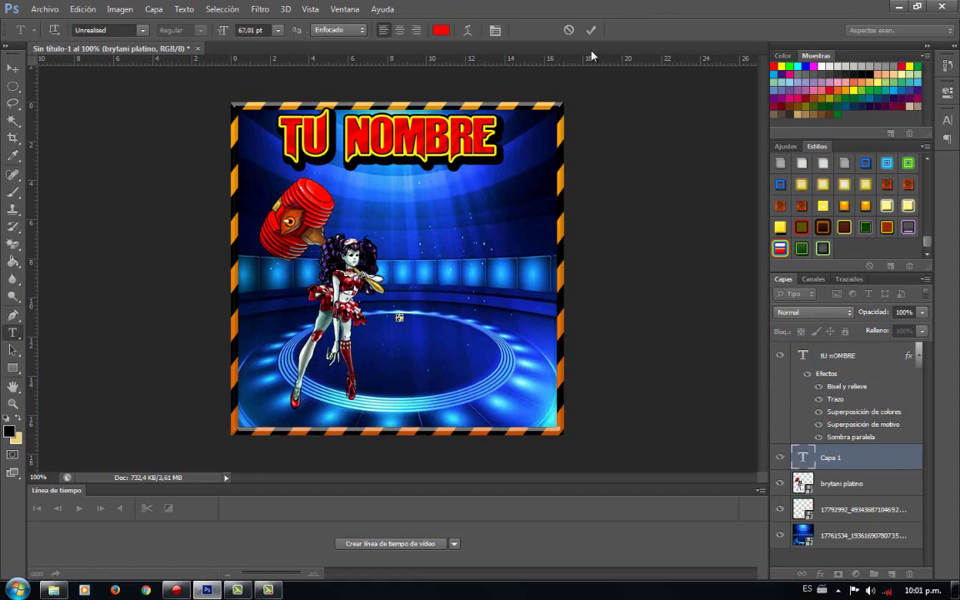
{"action": "key", "text": "Escape"}
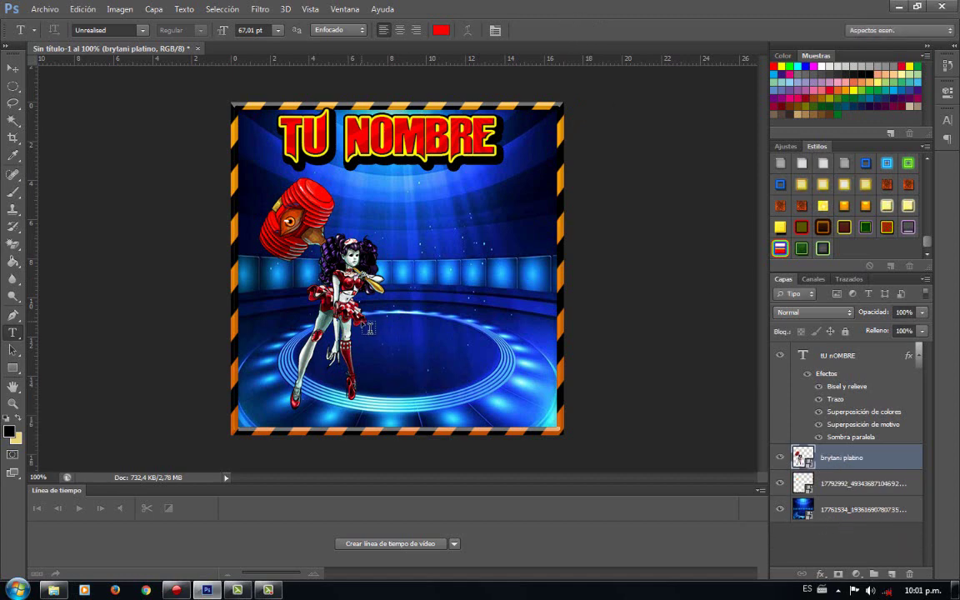
Move the character slightly closer to the left border and collapse the text layer's effects list
{"action": "left_click", "coordinate": [13, 74]}
{"action": "left_click_drag", "start_coordinate": [315, 307], "coordinate": [350, 320]}
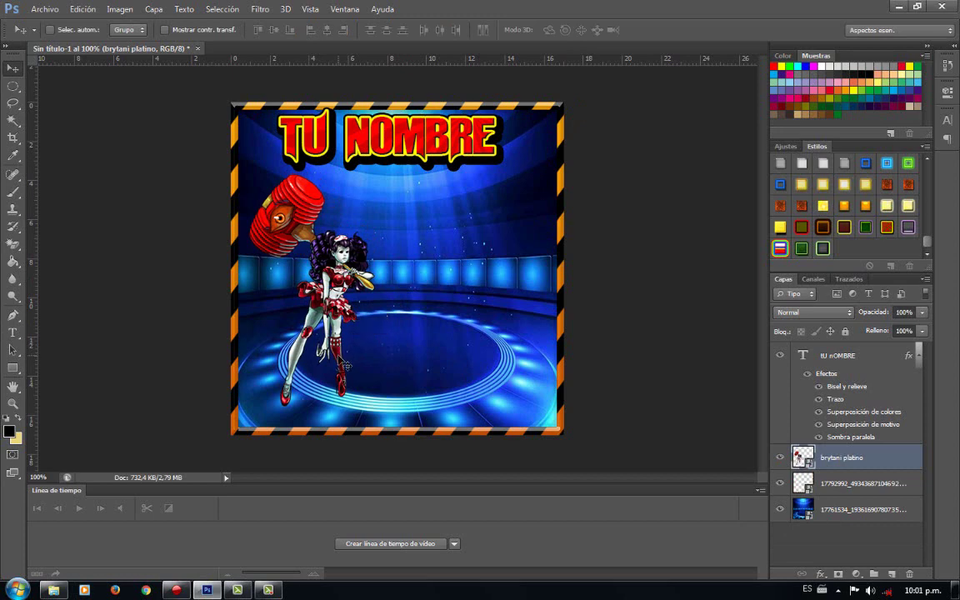
{"action": "left_click", "coordinate": [917, 356]}
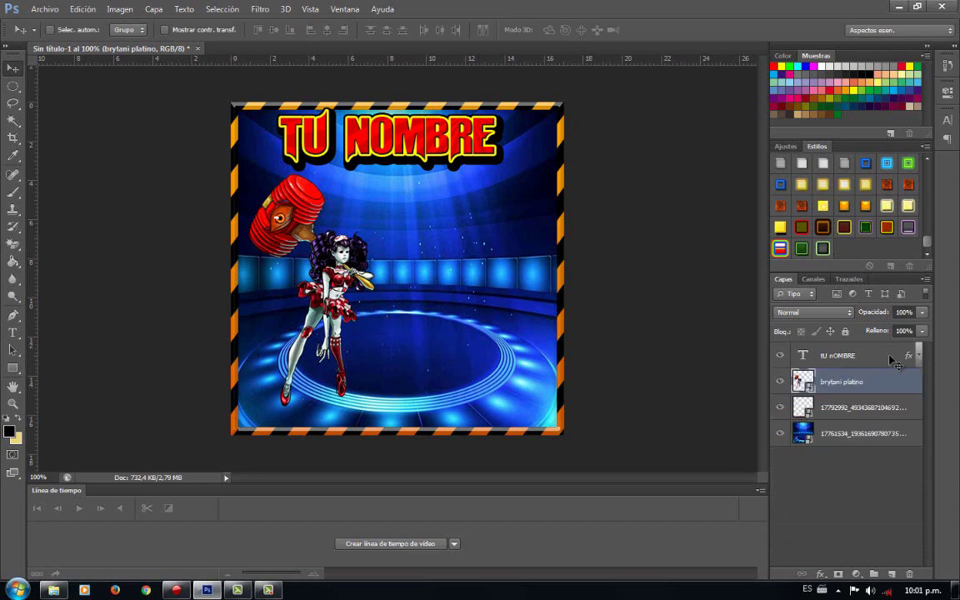
{"action": "left_click", "coordinate": [46, 10]}
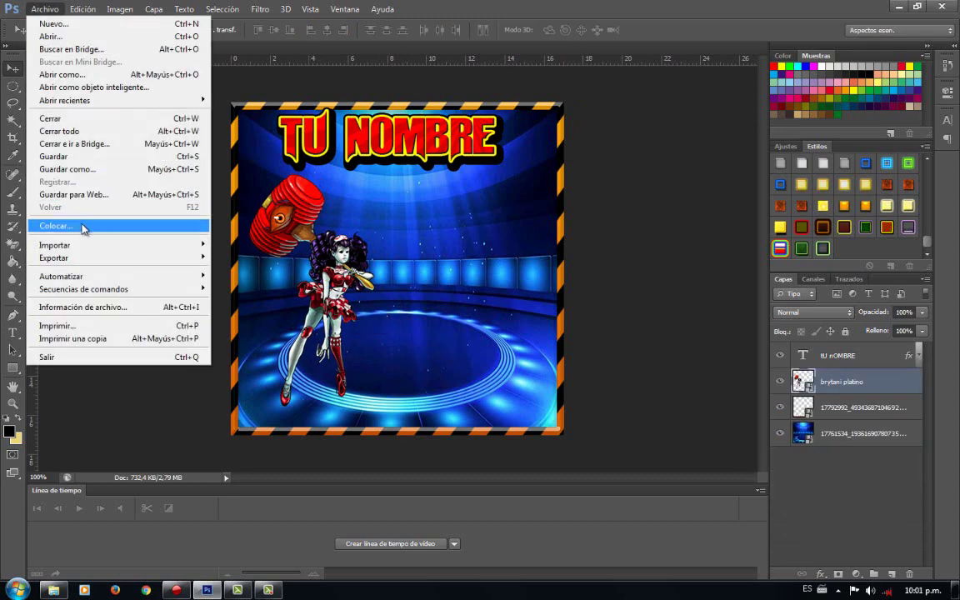
{"action": "left_click", "coordinate": [83, 224]}
{"action": "left_click", "coordinate": [635, 327]}
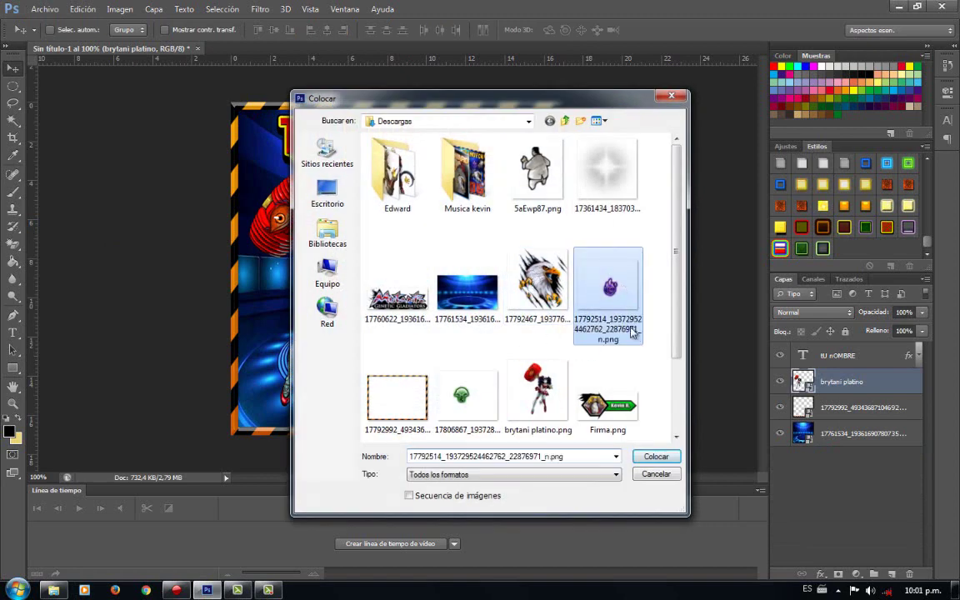
{"action": "double_click", "coordinate": [461, 396]}
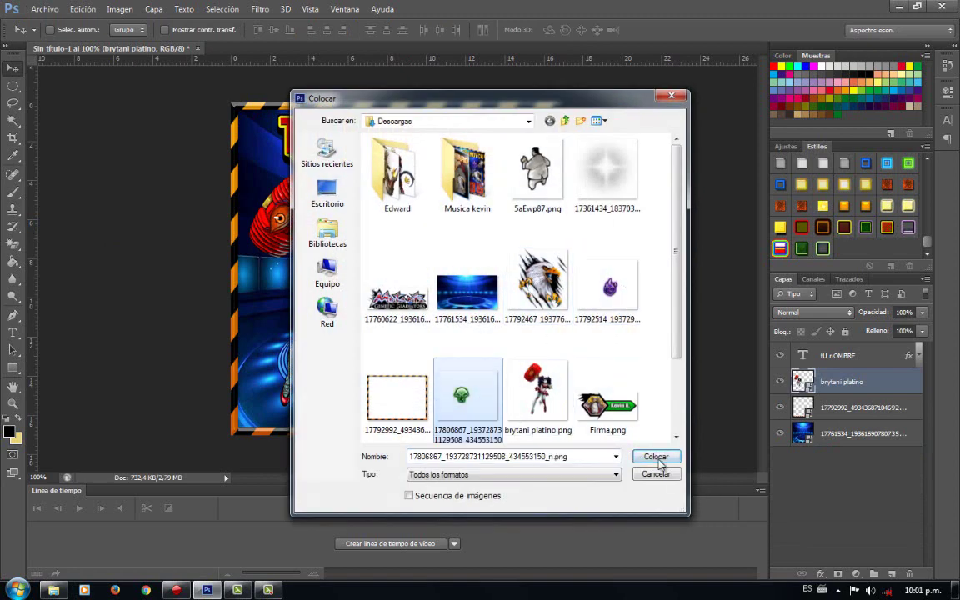
{"action": "left_click_drag", "start_coordinate": [431, 269], "coordinate": [471, 218]}
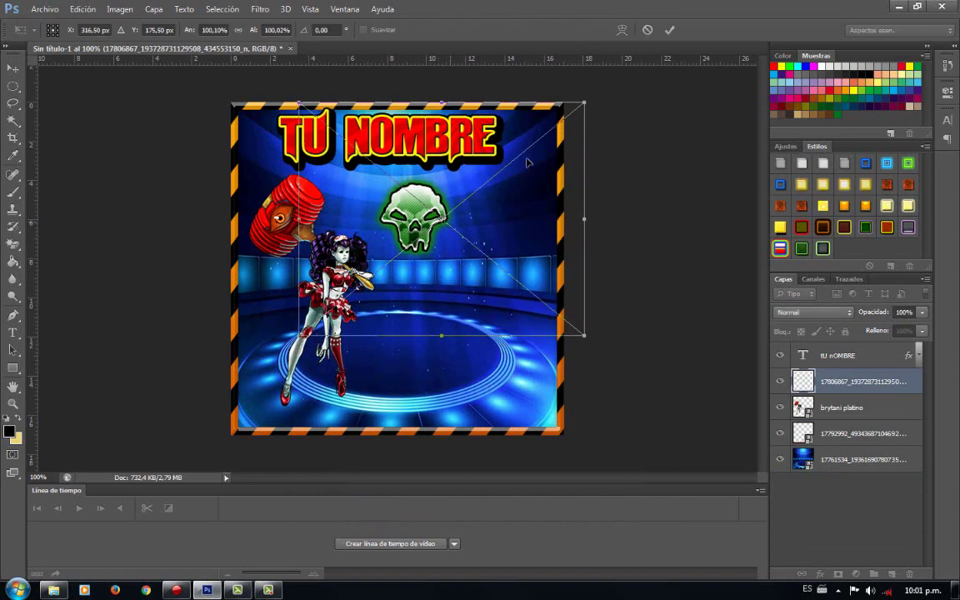
{"action": "left_click_drag", "start_coordinate": [586, 101], "coordinate": [528, 200]}
{"action": "left_click", "coordinate": [669, 30]}
{"action": "left_click", "coordinate": [45, 9]}
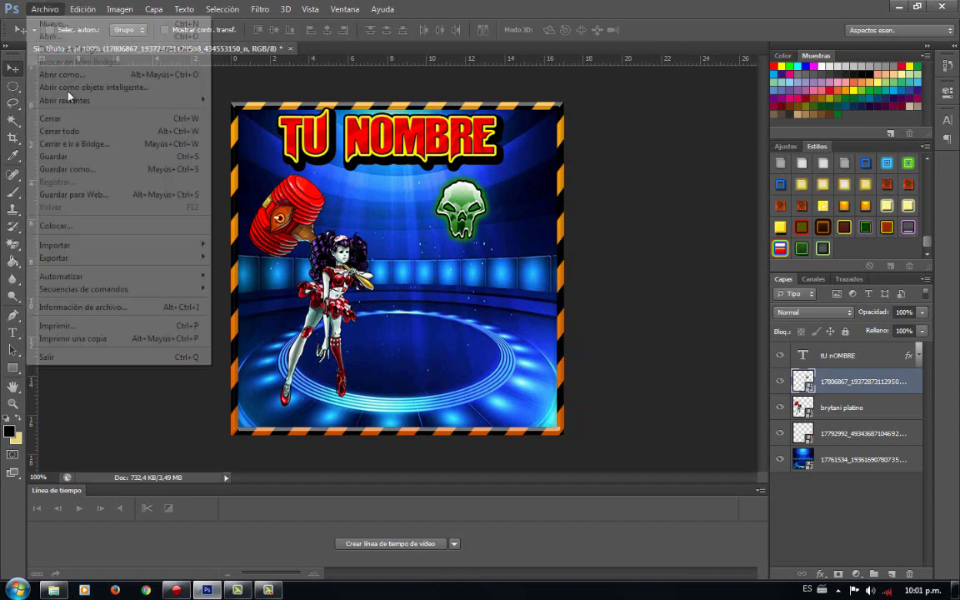
{"action": "left_click", "coordinate": [80, 225]}
{"action": "left_click", "coordinate": [608, 286]}
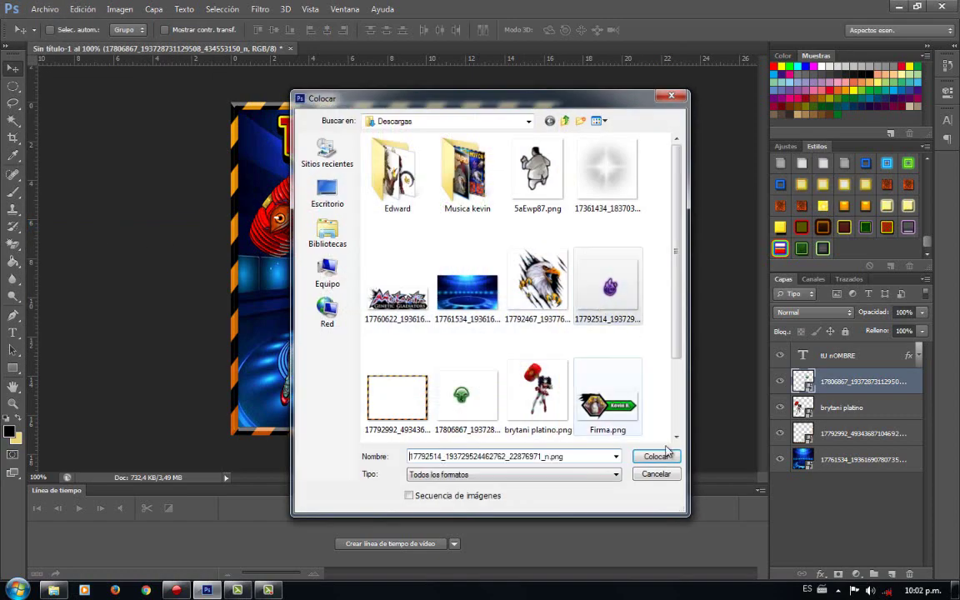
{"action": "left_click", "coordinate": [655, 463]}
{"action": "left_click_drag", "start_coordinate": [415, 293], "coordinate": [532, 213]}
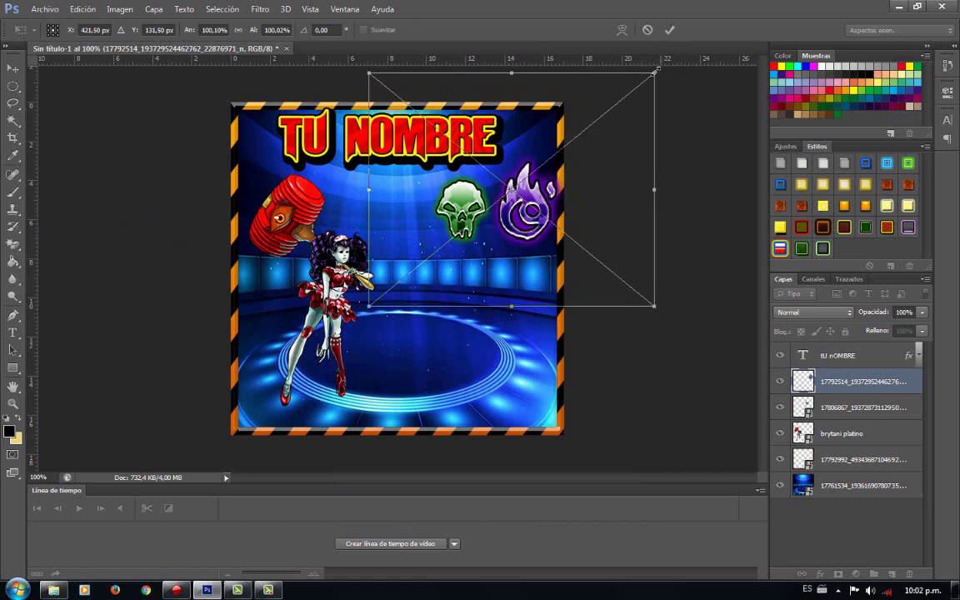
Scale the purple flame icon to about 86% wide by 85% high and align it beside the green skull
{"action": "left_click_drag", "start_coordinate": [655, 72], "coordinate": [630, 98]}
{"action": "left_click_drag", "start_coordinate": [631, 99], "coordinate": [631, 100]}
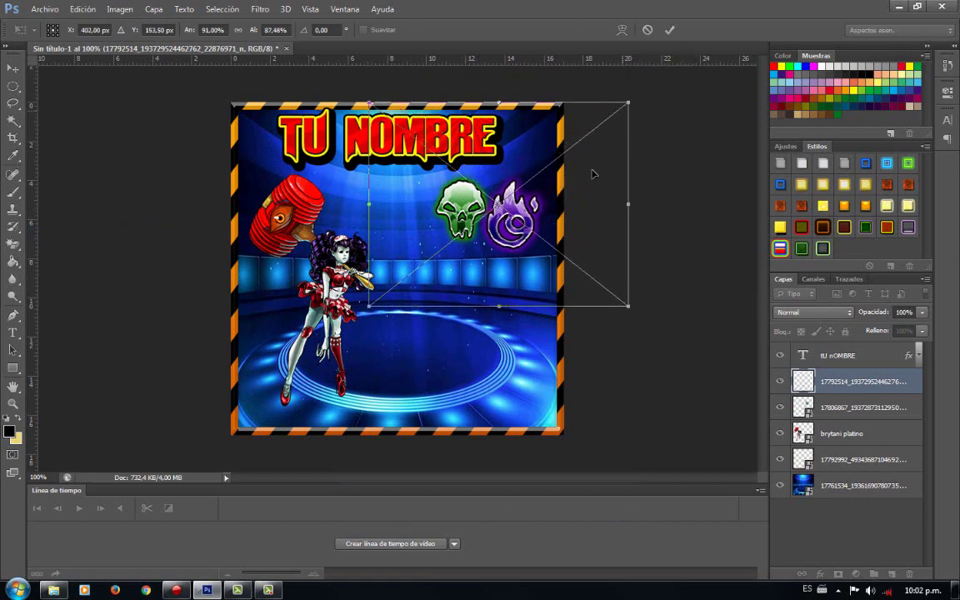
{"action": "left_click_drag", "start_coordinate": [487, 200], "coordinate": [494, 200]}
{"action": "left_click_drag", "start_coordinate": [638, 204], "coordinate": [626, 204]}
{"action": "left_click_drag", "start_coordinate": [516, 225], "coordinate": [516, 216]}
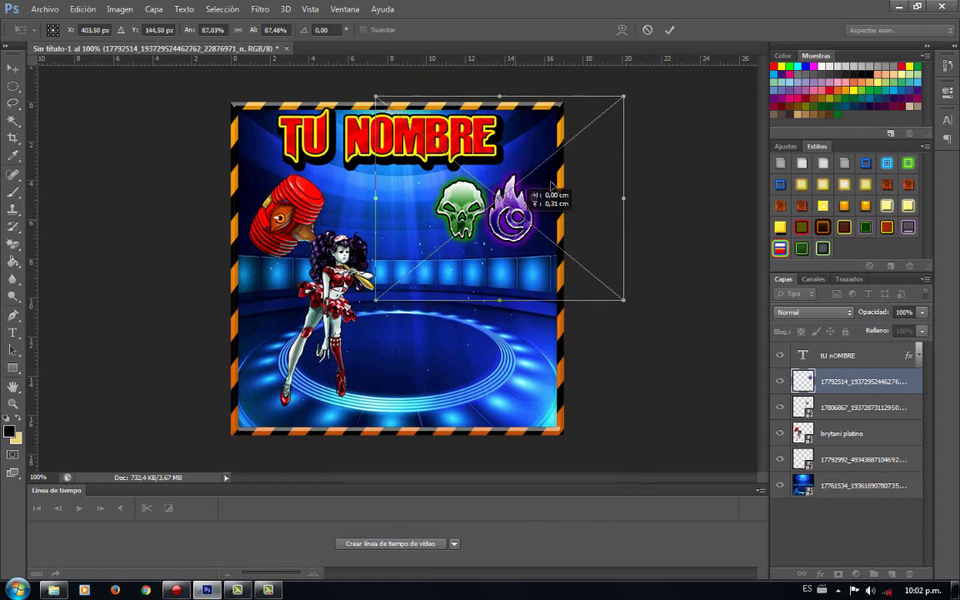
{"action": "left_click_drag", "start_coordinate": [623, 94], "coordinate": [622, 103]}
{"action": "left_click_drag", "start_coordinate": [524, 221], "coordinate": [531, 221]}
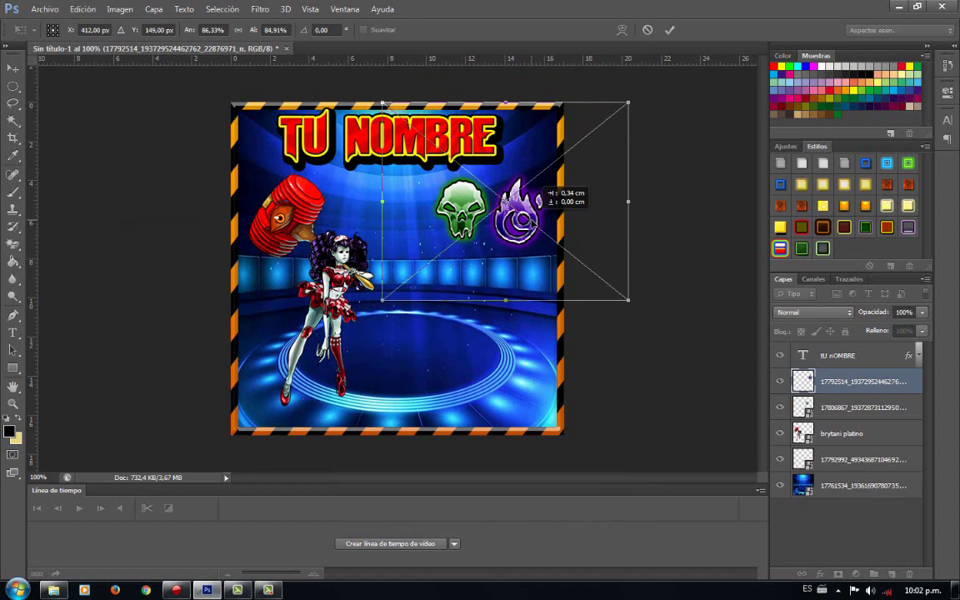
{"action": "left_click", "coordinate": [669, 29]}
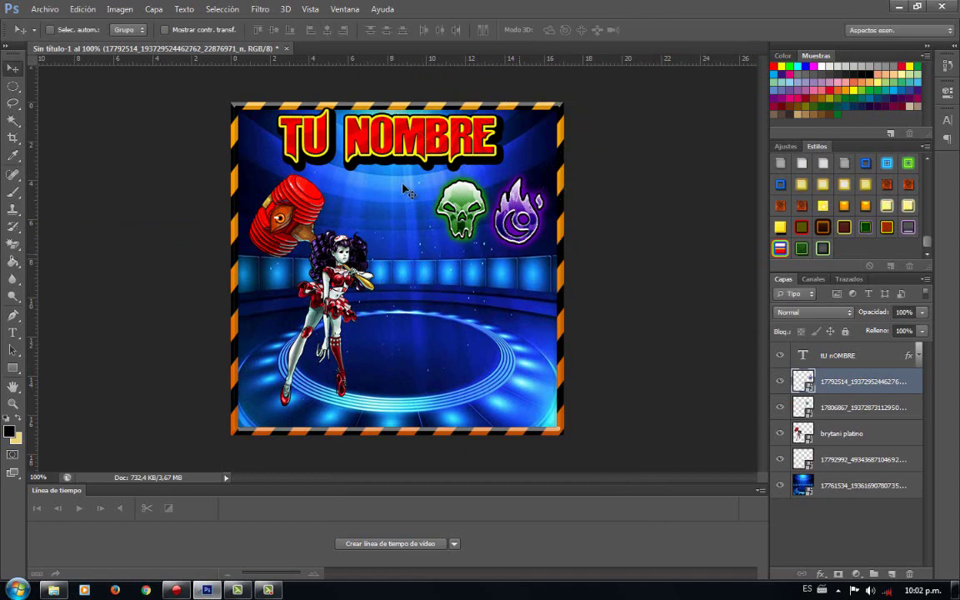
Place the red Legendary badge iN7tVrK.png from the Descargas folder below the name, between the hammer and the green skull
{"action": "left_click", "coordinate": [42, 9]}
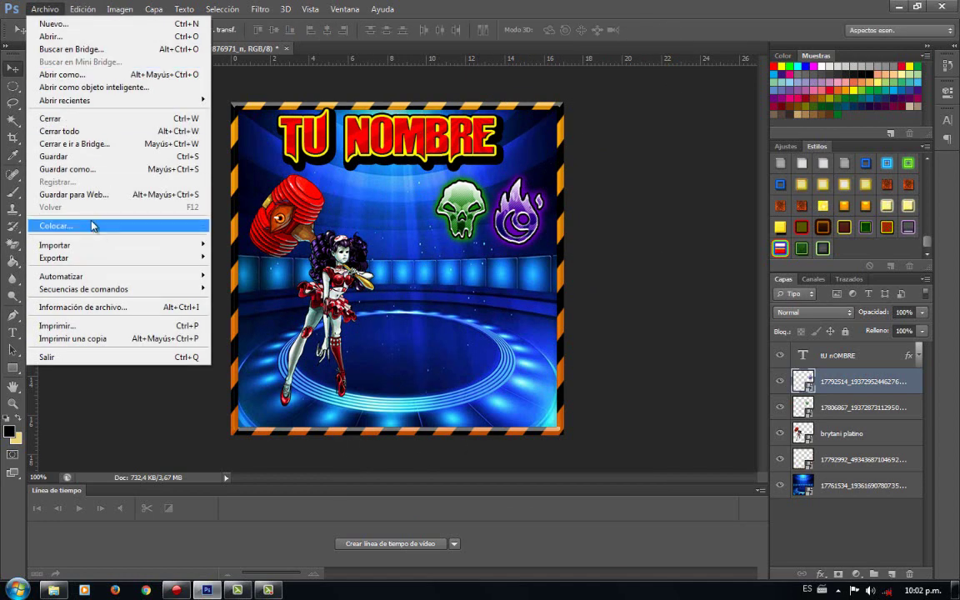
{"action": "left_click", "coordinate": [94, 226]}
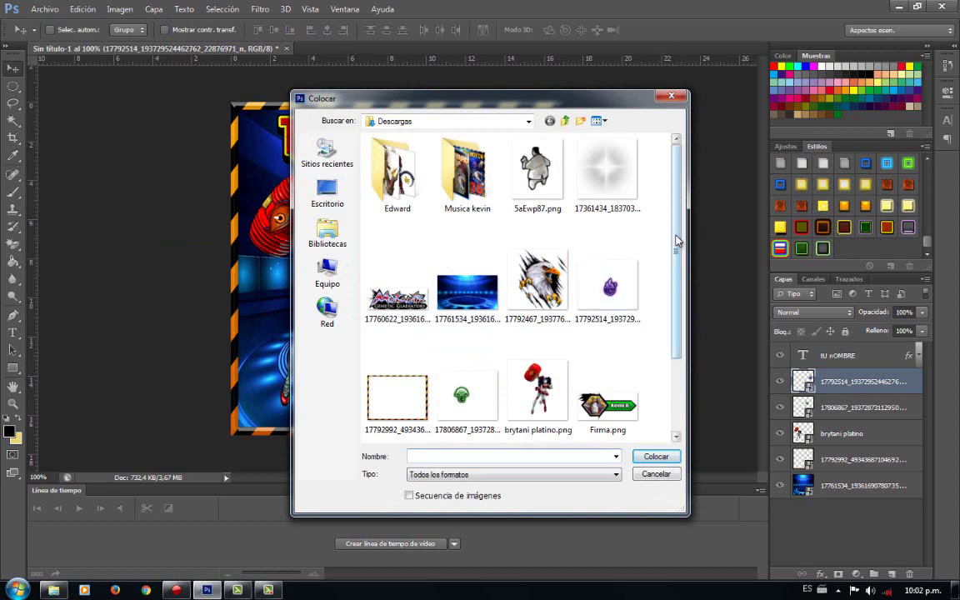
{"action": "left_click_drag", "start_coordinate": [677, 240], "coordinate": [677, 315]}
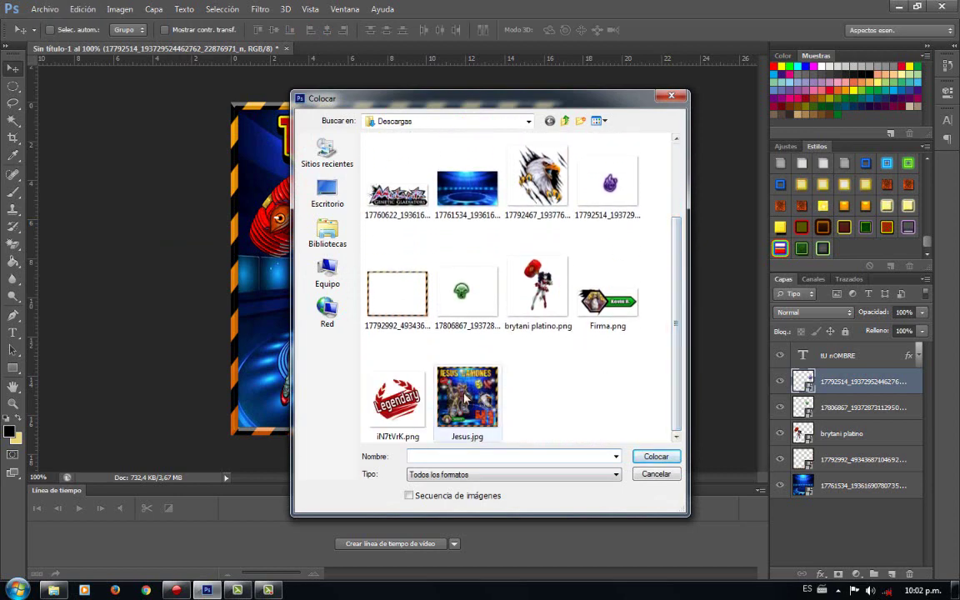
{"action": "double_click", "coordinate": [397, 400]}
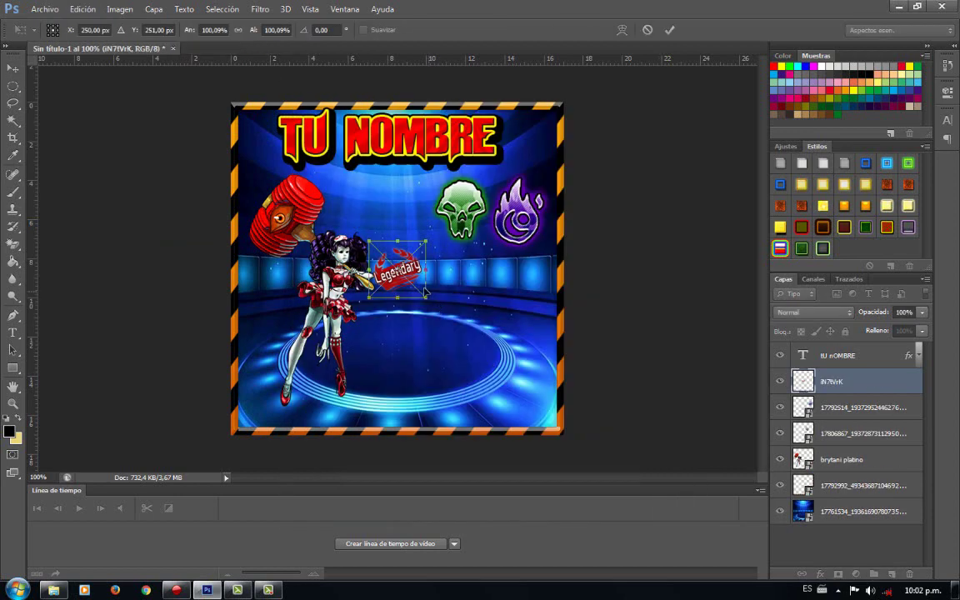
{"action": "mouse_move", "coordinate": [392, 228]}
{"action": "left_mouse_down"}
{"action": "mouse_move", "coordinate": [380, 202]}
{"action": "mouse_move", "coordinate": [391, 215]}
{"action": "mouse_move", "coordinate": [392, 204]}
{"action": "mouse_move", "coordinate": [371, 200]}
{"action": "mouse_move", "coordinate": [399, 209]}
{"action": "left_mouse_up"}
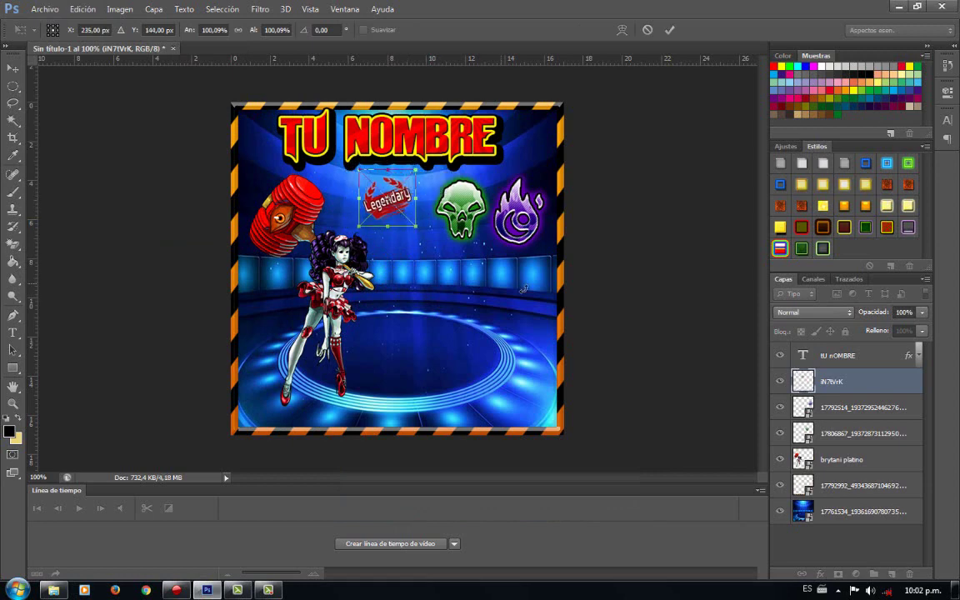
{"action": "left_click", "coordinate": [669, 29]}
Apply the fiery red-and-yellow woven preset style with dark streaks around it to the brytani platino character layer
{"action": "left_click", "coordinate": [842, 459]}
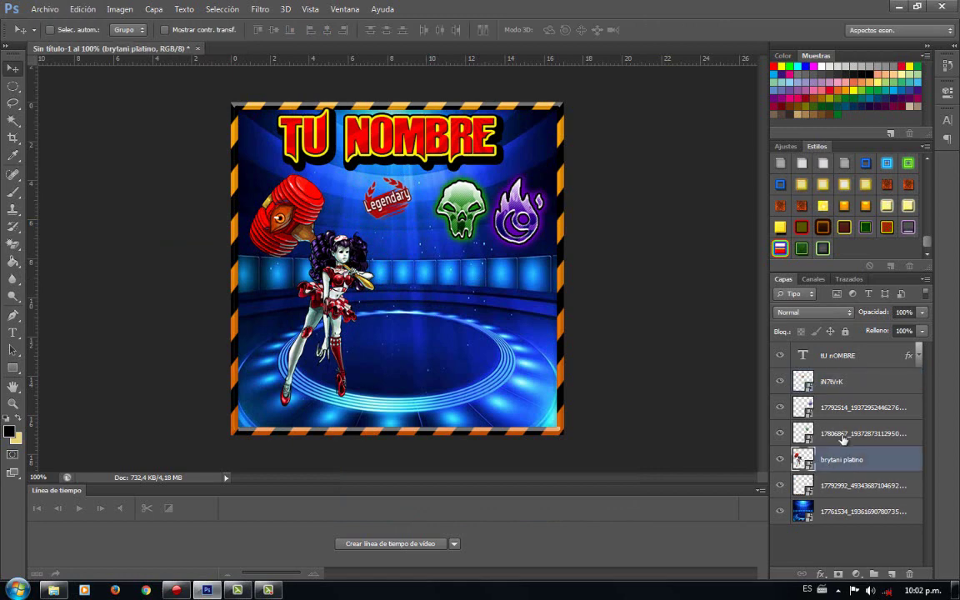
{"action": "left_click_drag", "start_coordinate": [929, 241], "coordinate": [929, 199]}
{"action": "left_click", "coordinate": [904, 236]}
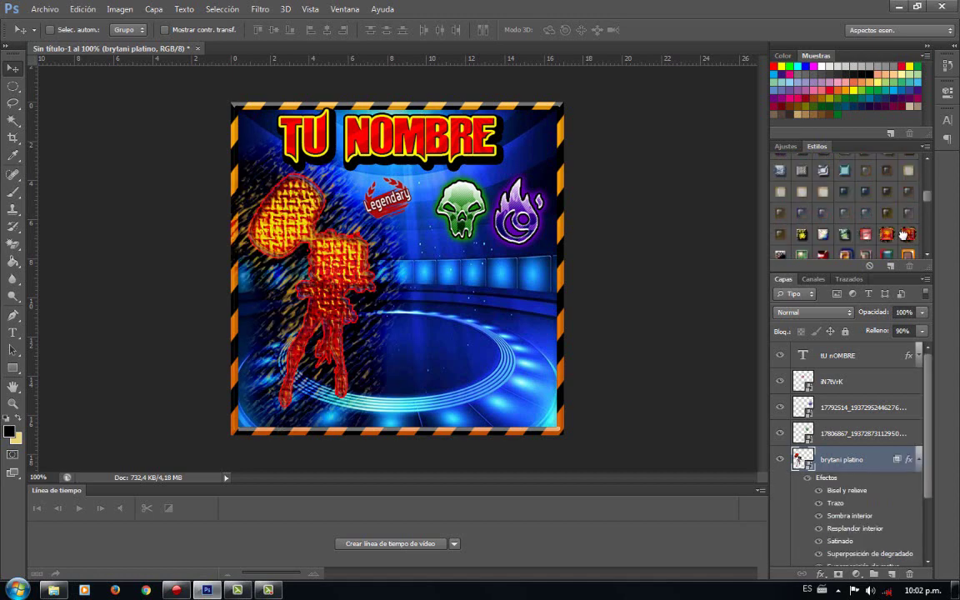
Duplicate the styled brytani platino layer and clear the style from the copy
{"action": "key", "text": "ctrl+j"}
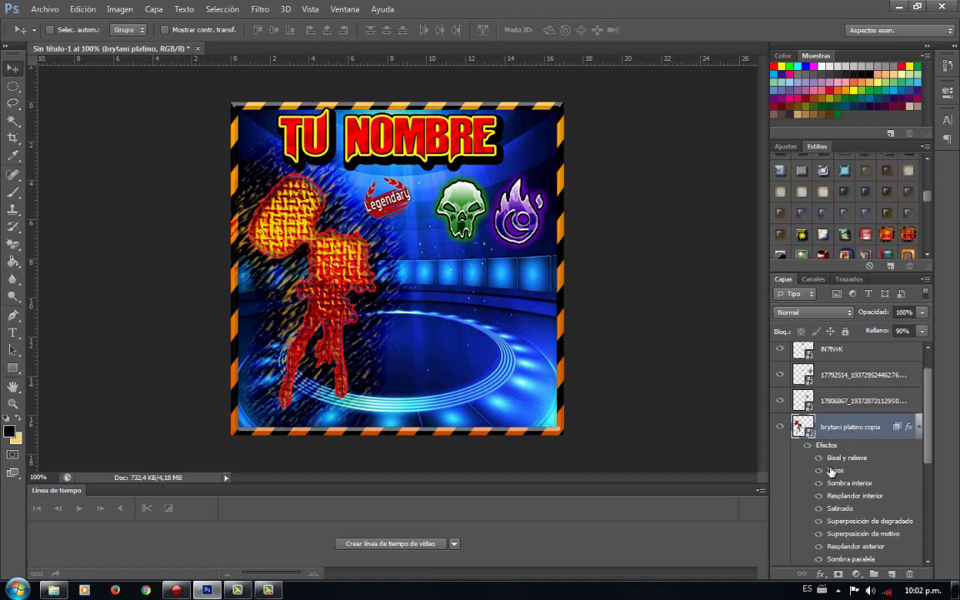
{"action": "left_click_drag", "start_coordinate": [931, 200], "coordinate": [923, 163]}
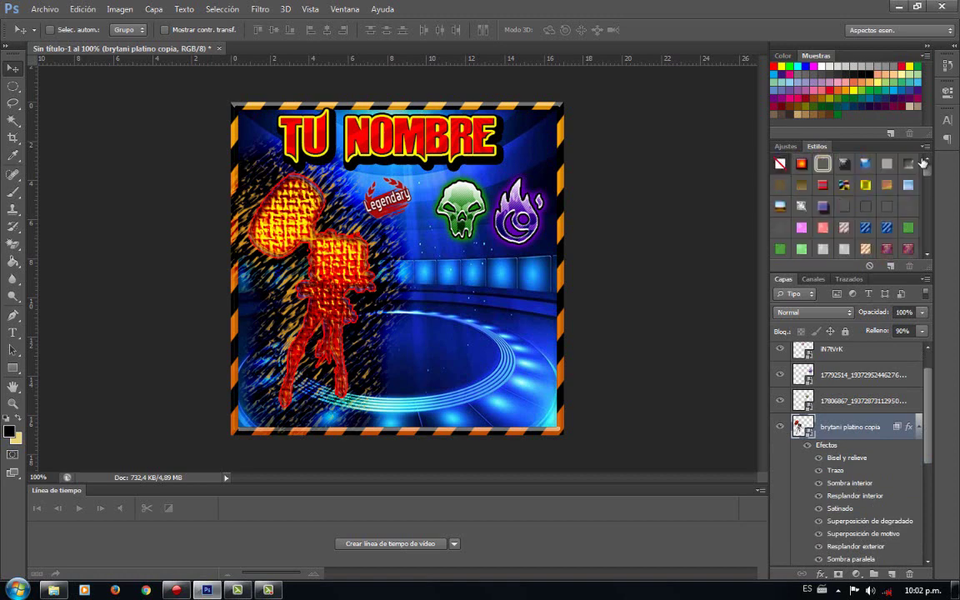
{"action": "left_click", "coordinate": [781, 163]}
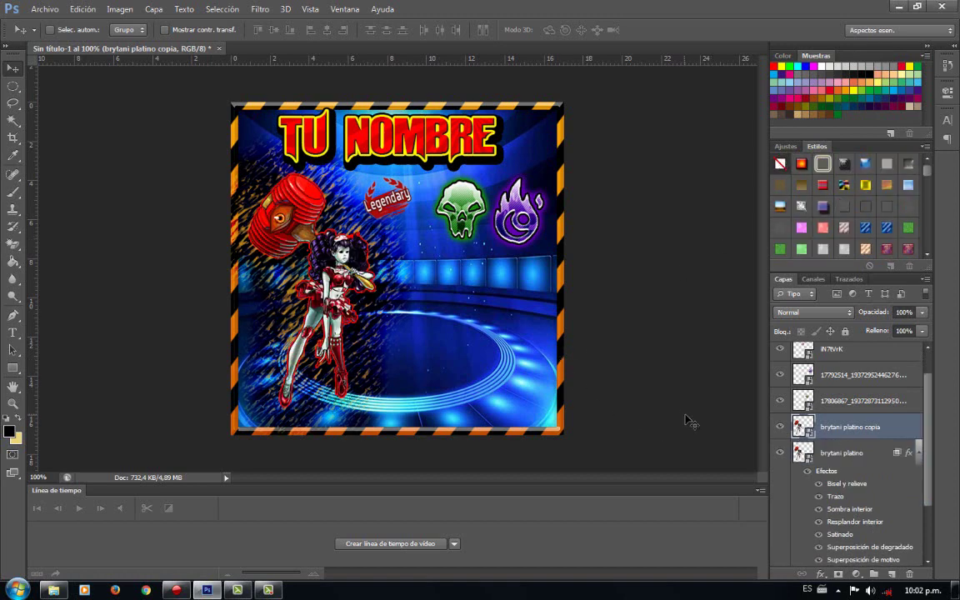
Add an outer glow with default settings to the brytani platino copy and collapse the original character layer's effects list
{"action": "right_click", "coordinate": [889, 427]}
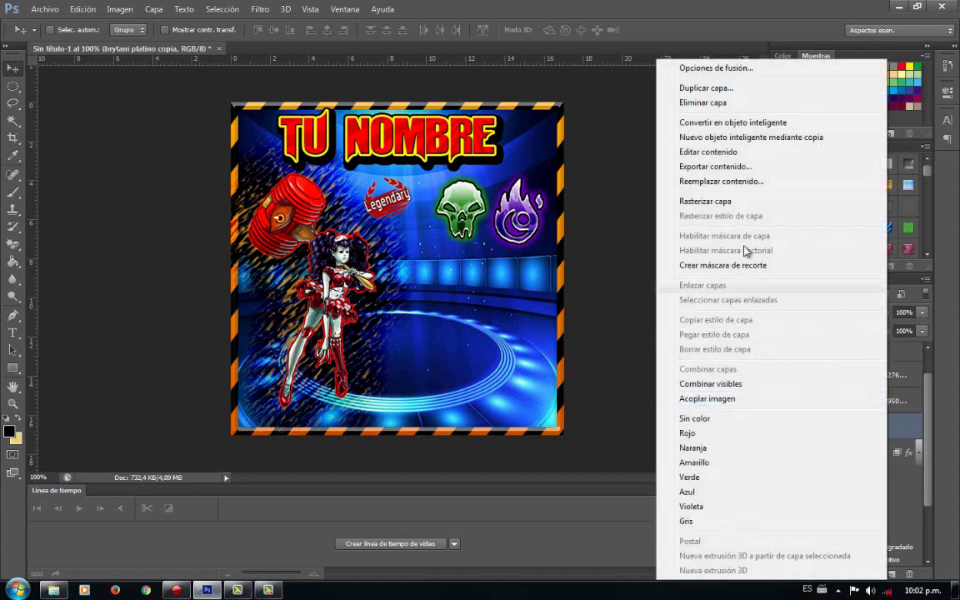
{"action": "left_click", "coordinate": [722, 66]}
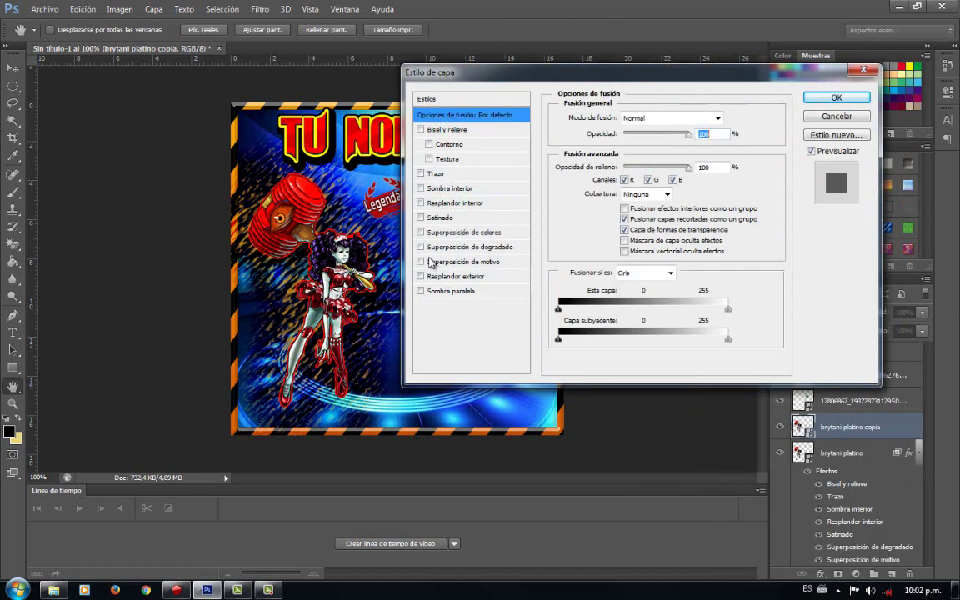
{"action": "left_click", "coordinate": [421, 276]}
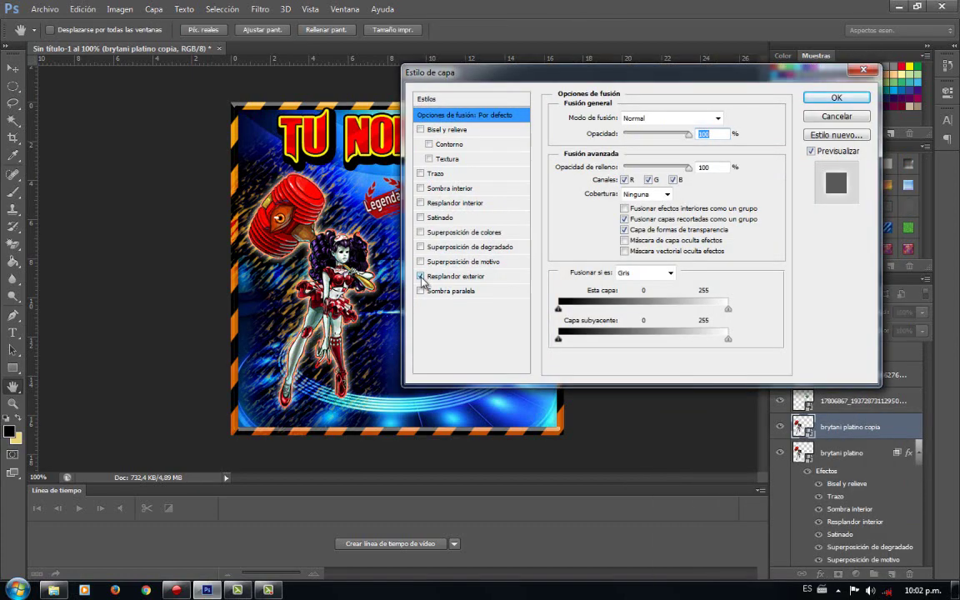
{"action": "left_click", "coordinate": [837, 97]}
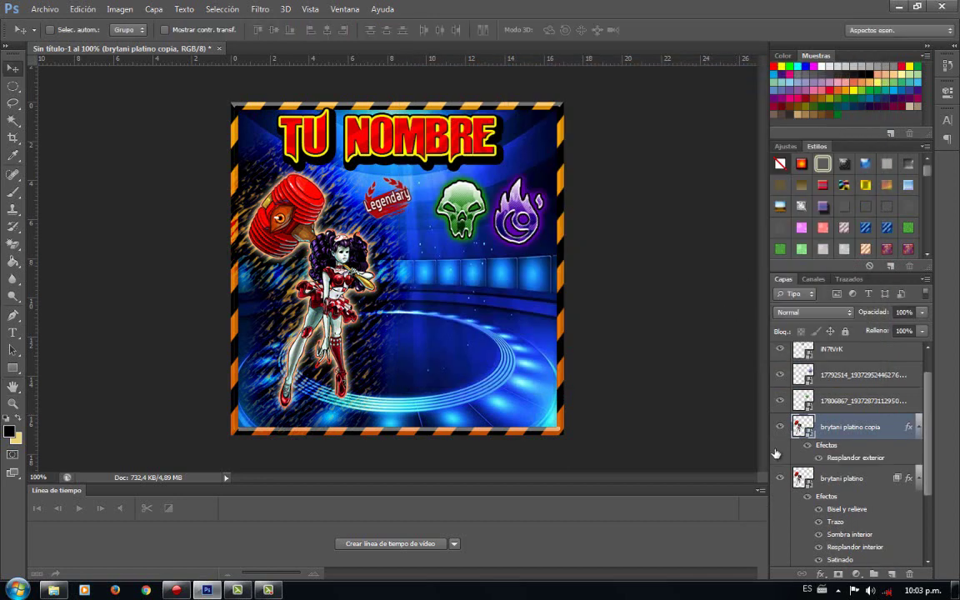
{"action": "left_click", "coordinate": [920, 477]}
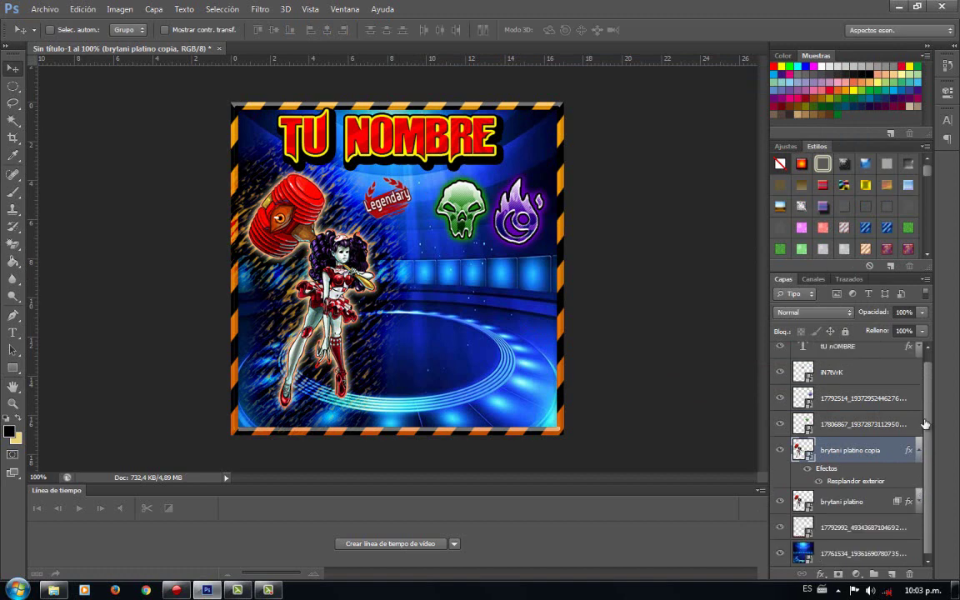
Apply a fiery red-orange preset style to the Legendary badge layer iN7tVrK, trying a blue one and a neighbouring fiery one first
{"action": "left_click", "coordinate": [847, 380]}
{"action": "left_click", "coordinate": [887, 226]}
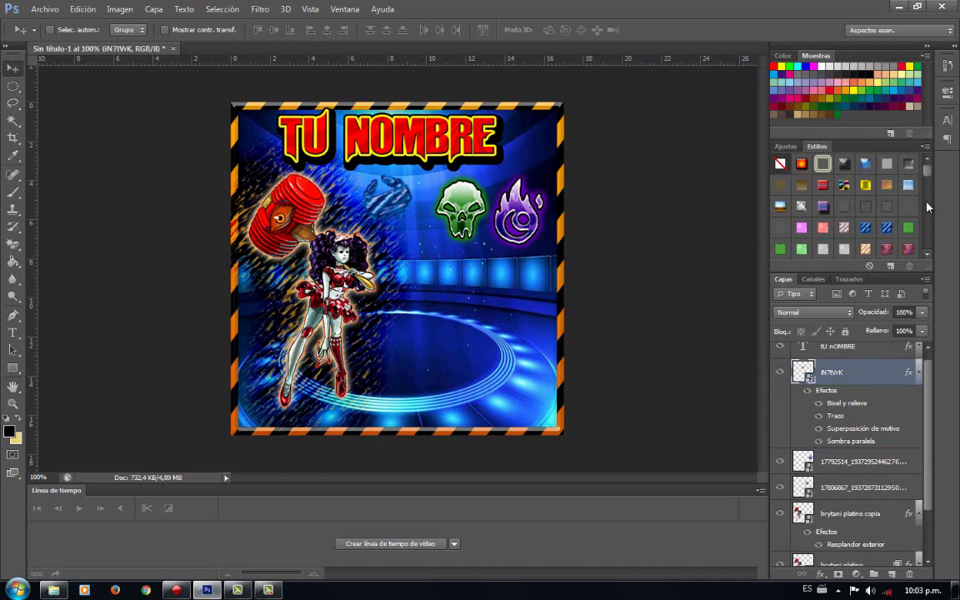
{"action": "left_click_drag", "start_coordinate": [928, 173], "coordinate": [935, 202]}
{"action": "left_click", "coordinate": [908, 235]}
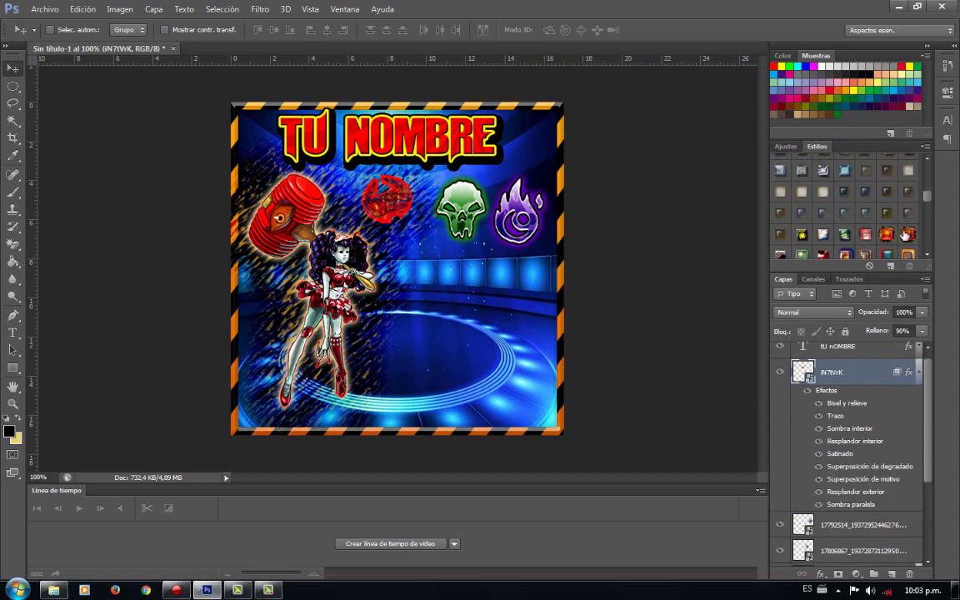
{"action": "left_click", "coordinate": [888, 234]}
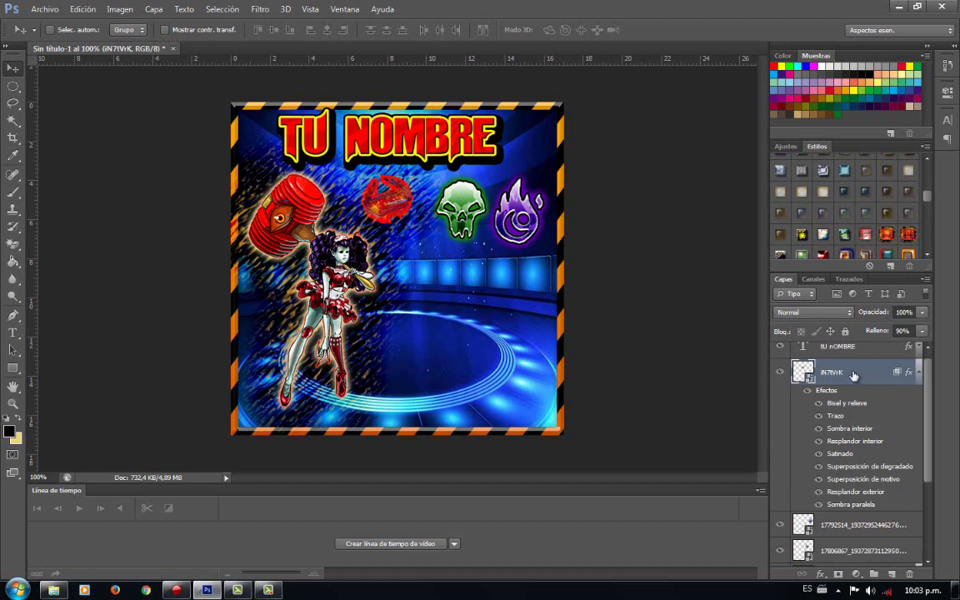
Duplicate the styled Legendary badge layer, clear the style from the copy and collapse the original badge's effects list
{"action": "key", "text": "ctrl+j"}
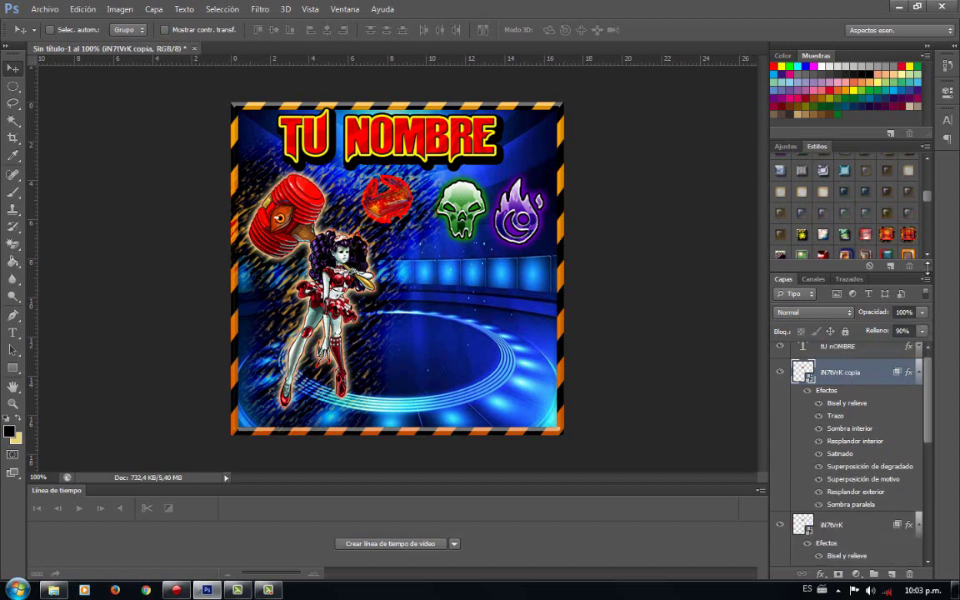
{"action": "scroll", "coordinate": [929, 190], "scroll_direction": "up", "scroll_amount": 5}
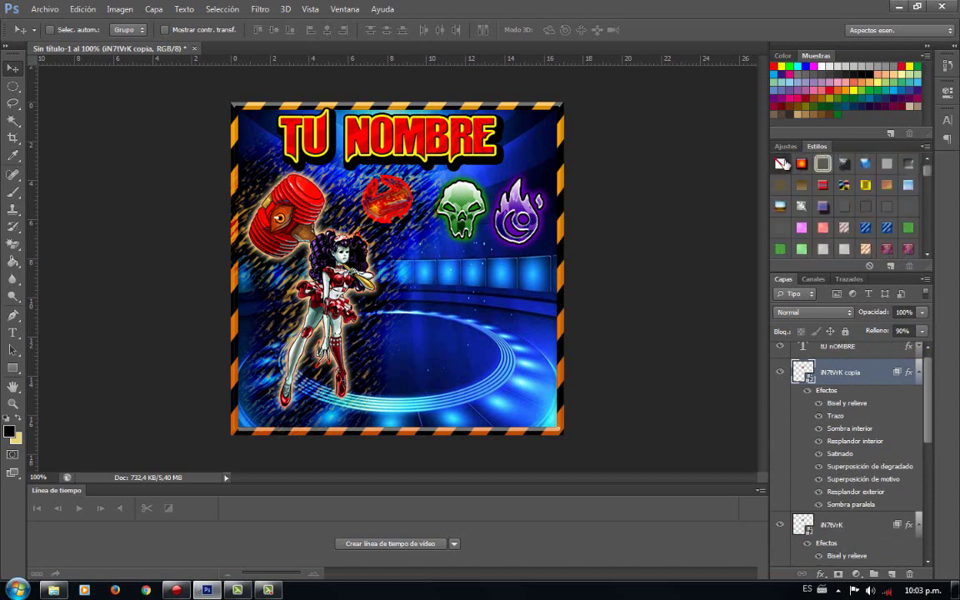
{"action": "left_click", "coordinate": [782, 163]}
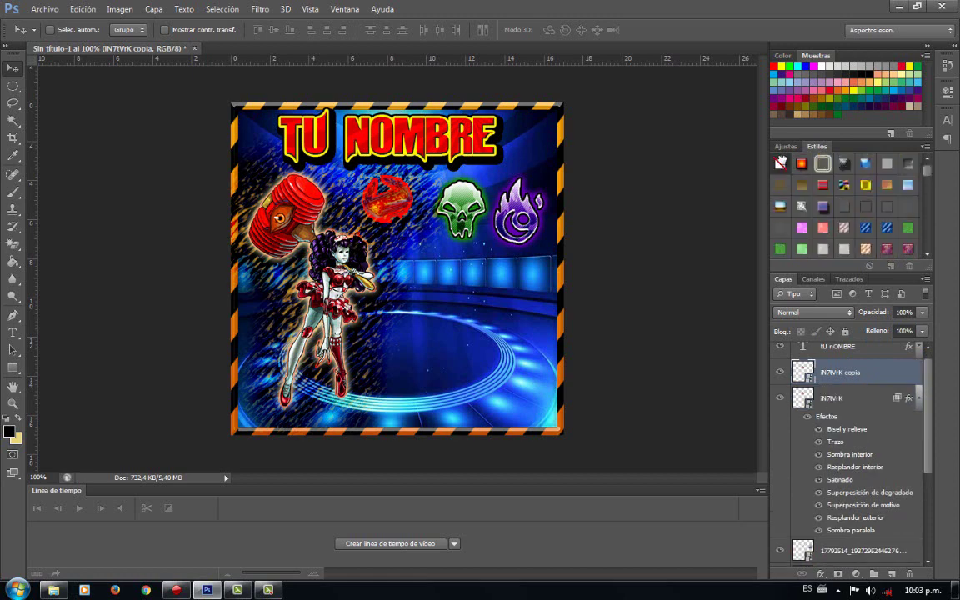
{"action": "left_click", "coordinate": [917, 400]}
Try a pattern overlay and an outer glow on the Legendary badge copy
{"action": "right_click", "coordinate": [890, 374]}
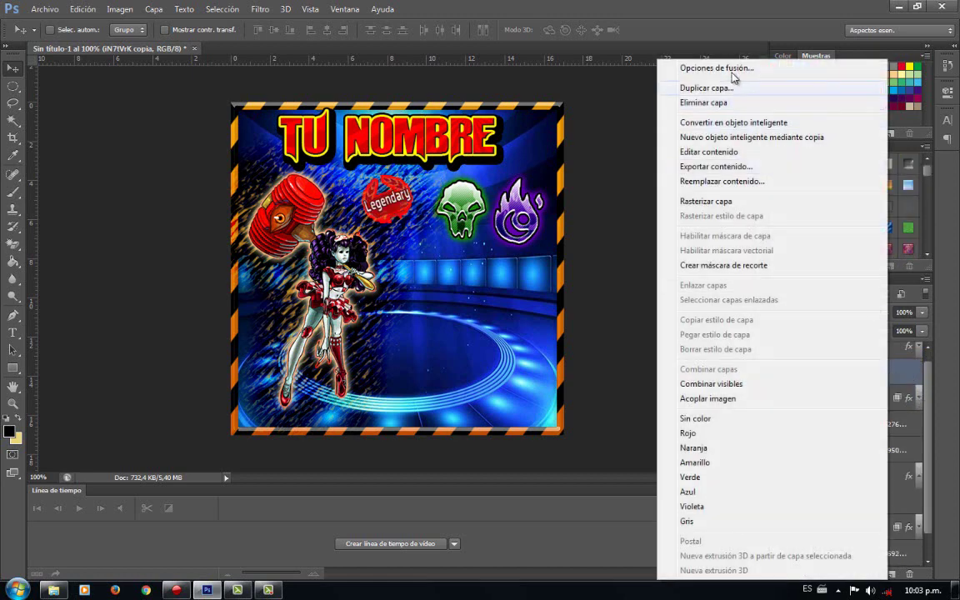
{"action": "left_click", "coordinate": [680, 68]}
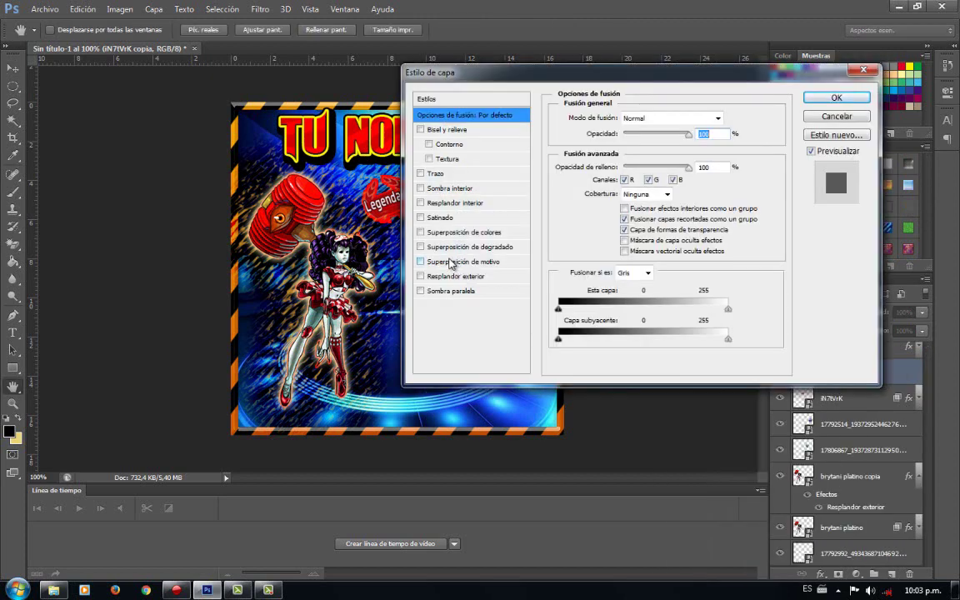
{"action": "left_click", "coordinate": [451, 262]}
{"action": "left_click", "coordinate": [420, 276]}
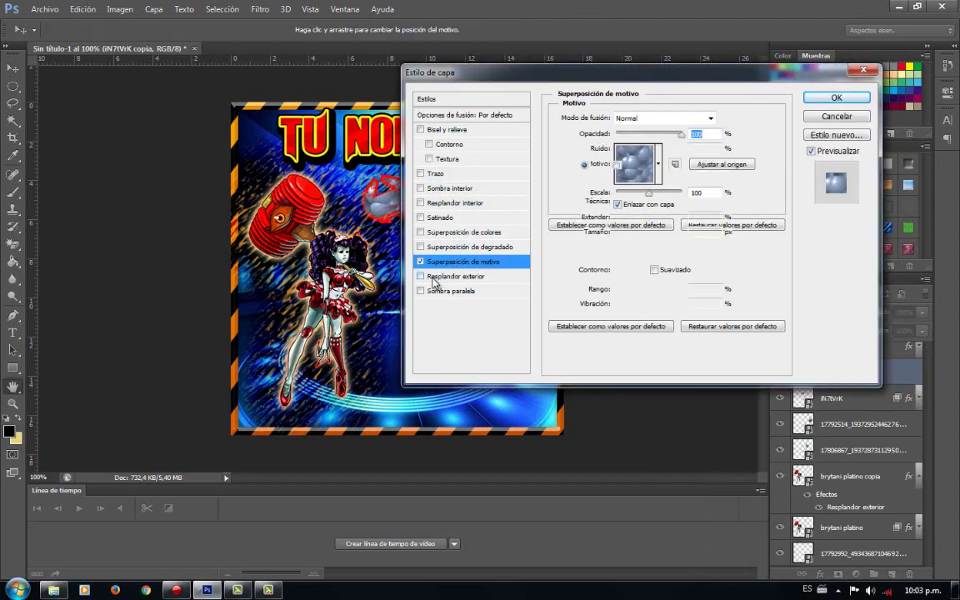
{"action": "left_click", "coordinate": [420, 262]}
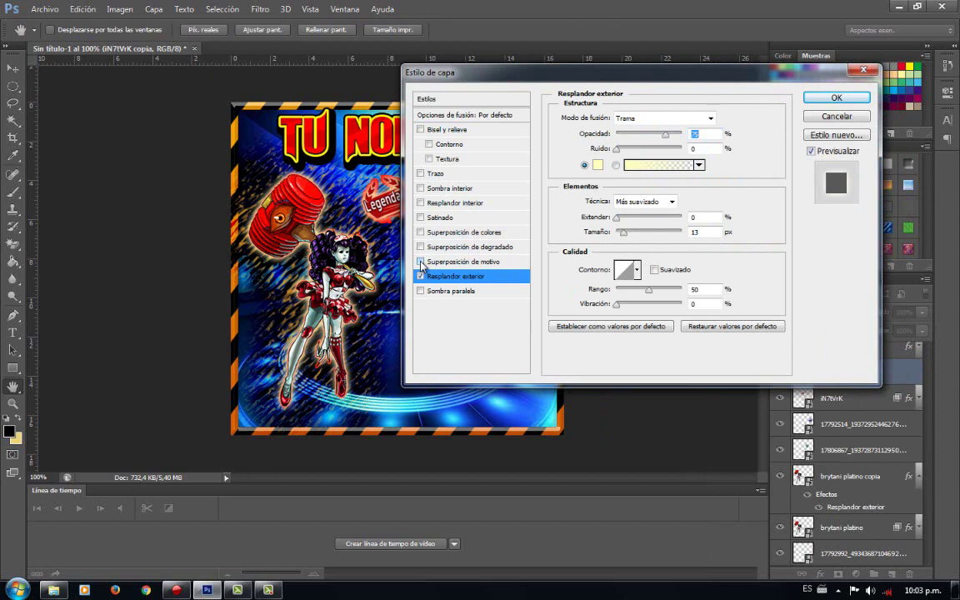
{"action": "left_click", "coordinate": [420, 276]}
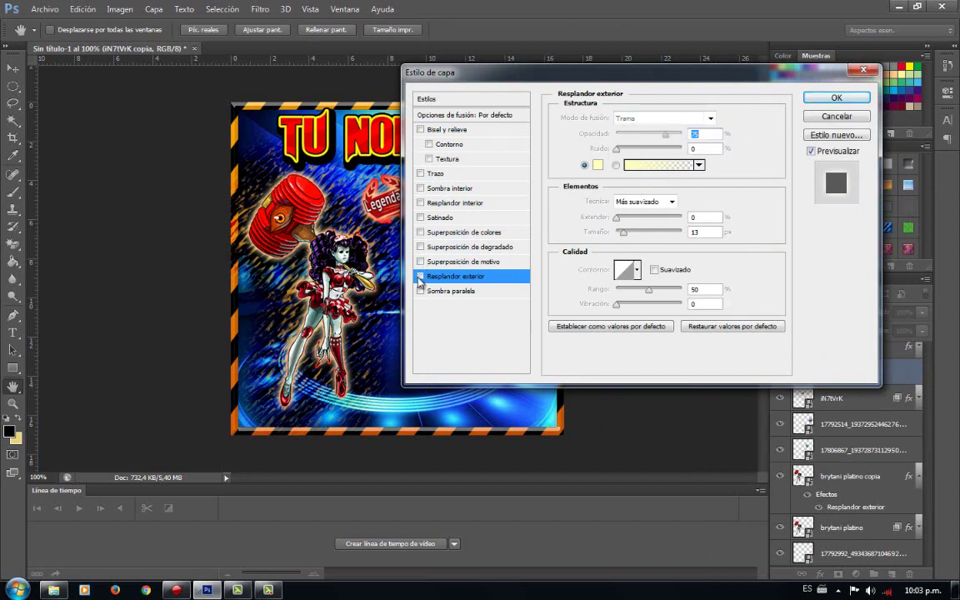
{"action": "left_click", "coordinate": [856, 98]}
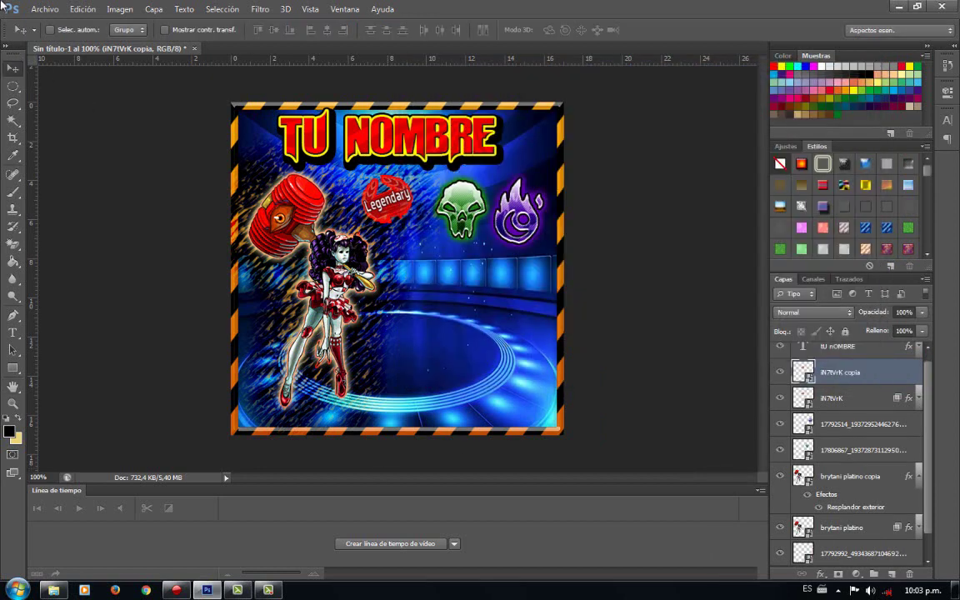
{"action": "left_click", "coordinate": [45, 9]}
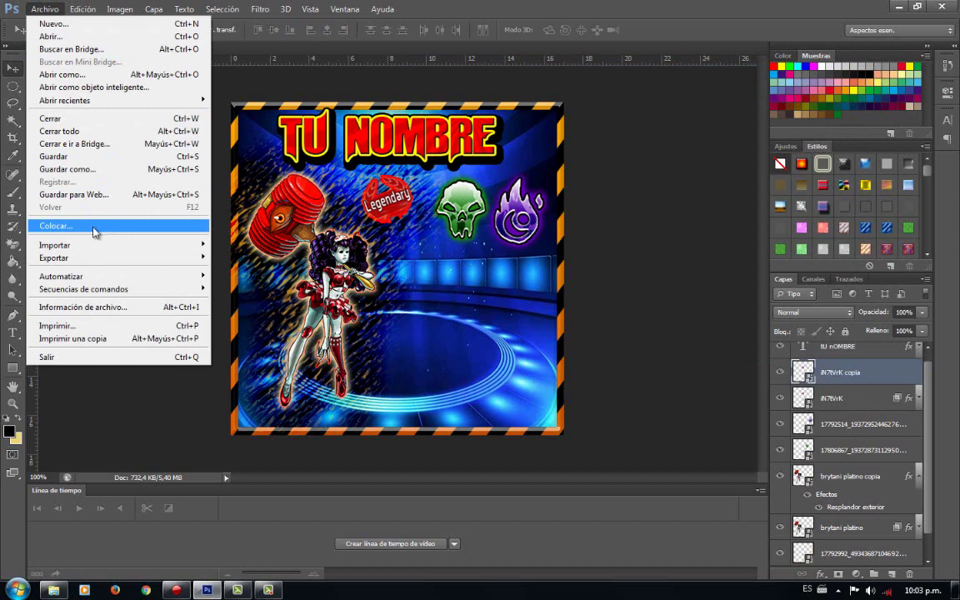
{"action": "left_click", "coordinate": [388, 327]}
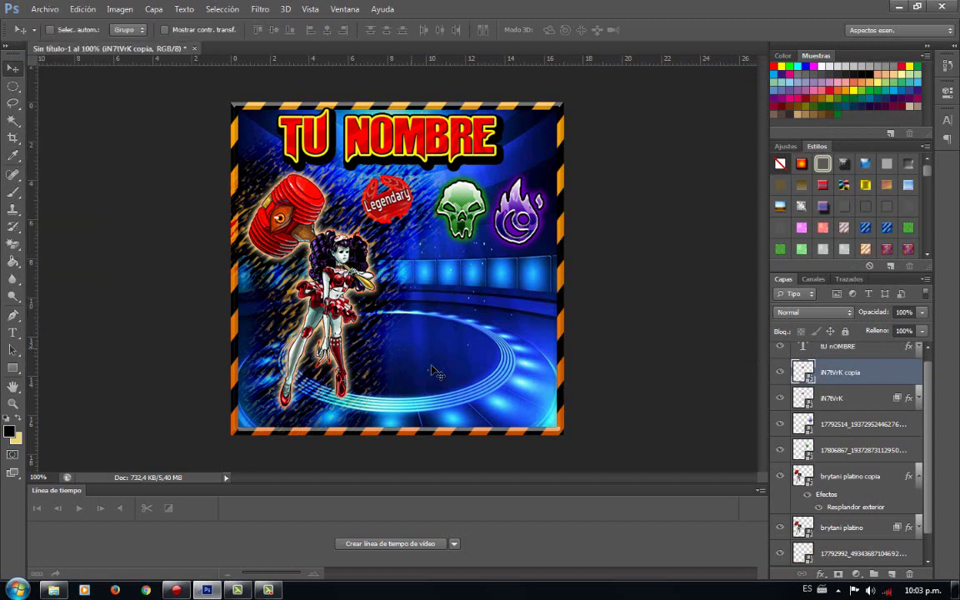
Add the red text 000 in the Unrealised font on the stage floor beside the character
{"action": "left_click", "coordinate": [13, 332]}
{"action": "left_click", "coordinate": [480, 342]}
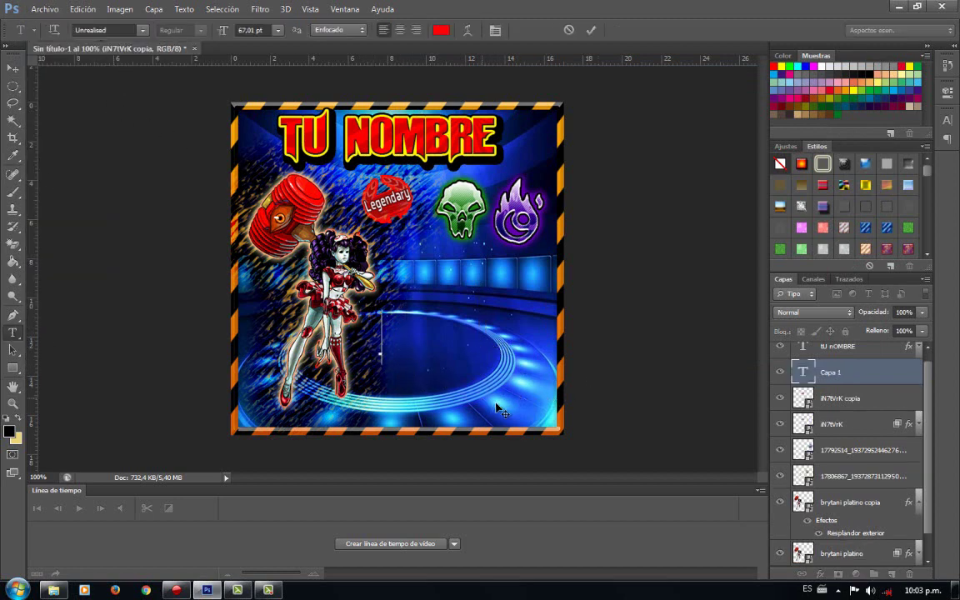
{"action": "type", "text": "'"}
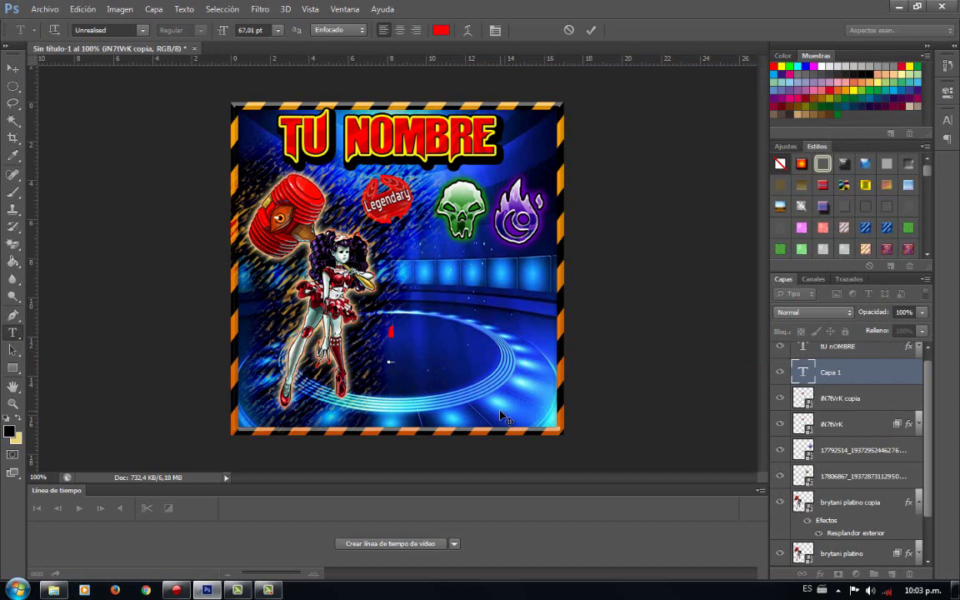
{"action": "type", "text": "9"}
{"action": "key", "text": "BackSpace"}
{"action": "type", "text": "000"}
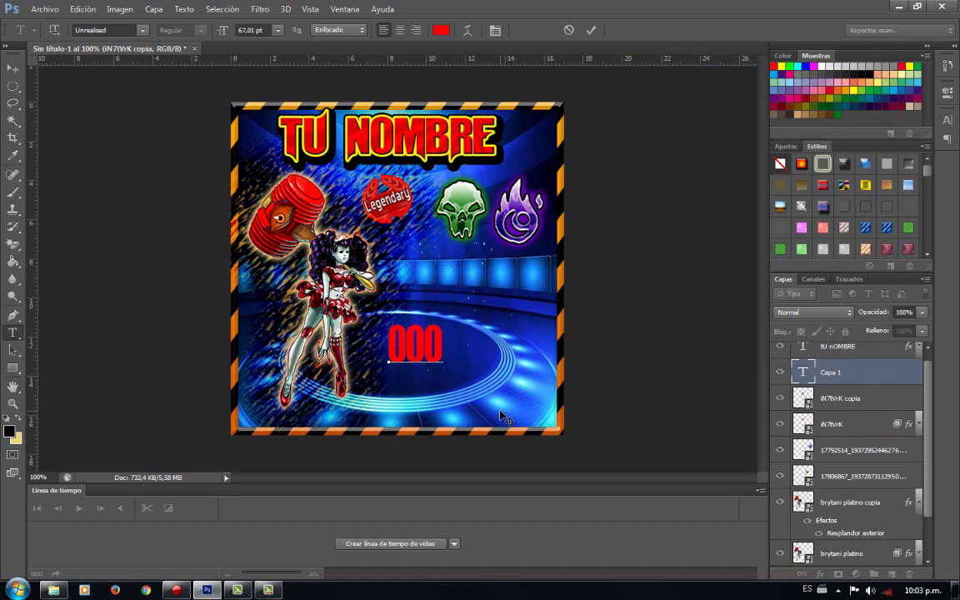
Enlarge the 000 text to 138,01 pt and position it in the lower-right corner inside the striped border
{"action": "left_click_drag", "start_coordinate": [530, 419], "coordinate": [587, 439]}
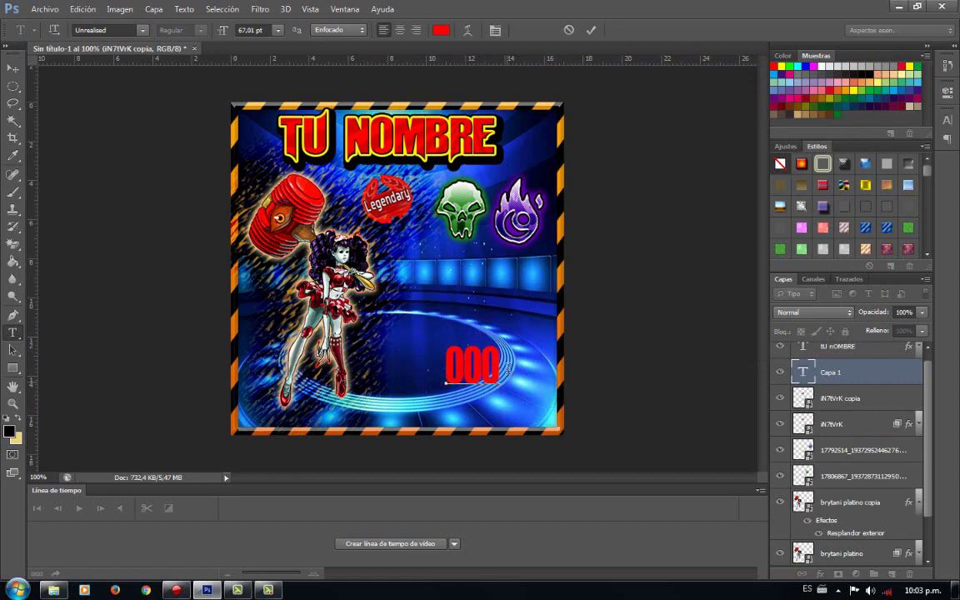
{"action": "key", "text": "ctrl+a"}
{"action": "left_click_drag", "start_coordinate": [219, 32], "coordinate": [266, 31]}
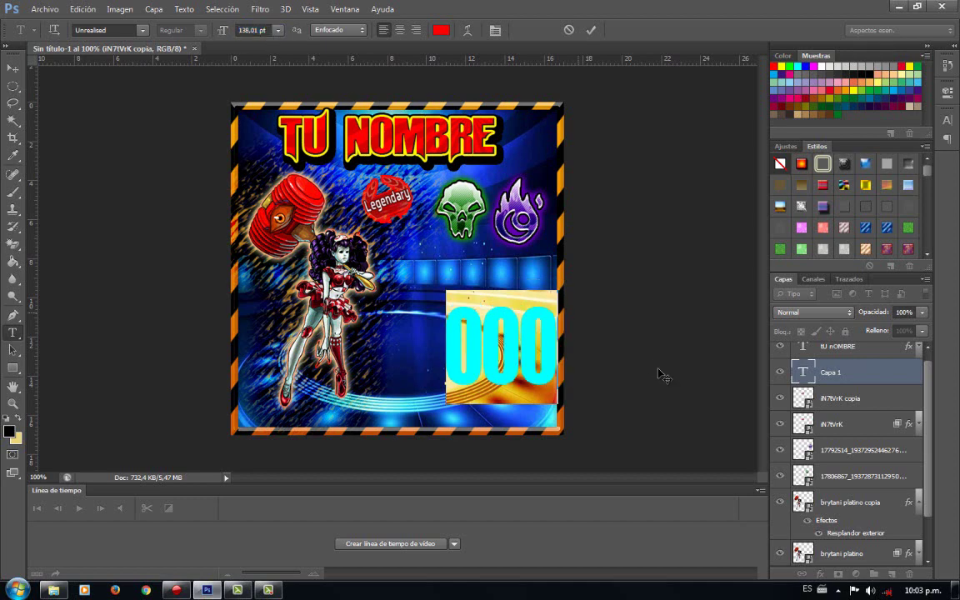
{"action": "left_click_drag", "start_coordinate": [661, 375], "coordinate": [653, 402]}
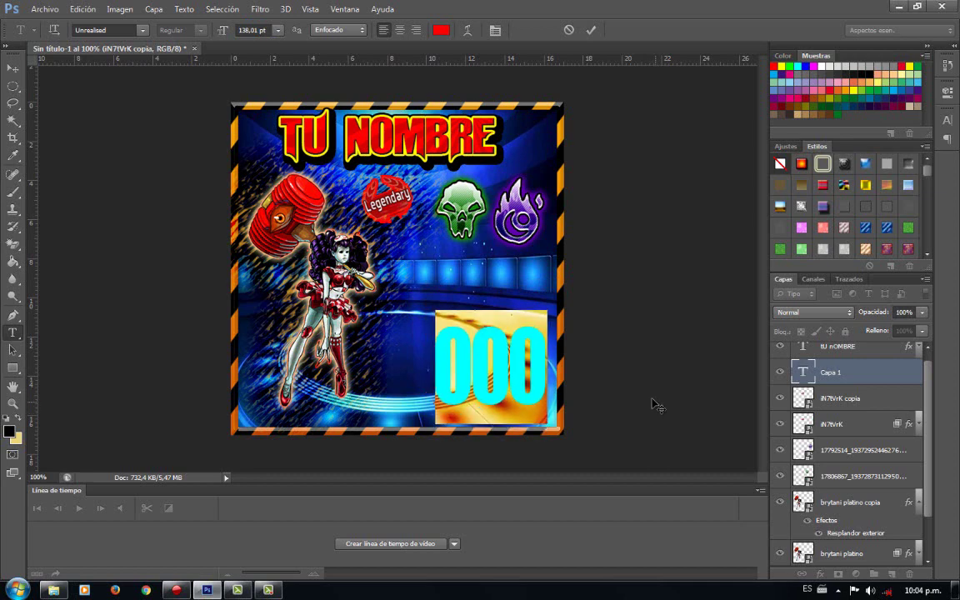
Enlarge the 000 text to 151,01 pt, recentre it in the corner and try the Wide Latin font before restoring Unrealised
{"action": "left_click_drag", "start_coordinate": [223, 31], "coordinate": [318, 73]}
{"action": "left_click_drag", "start_coordinate": [614, 398], "coordinate": [648, 417]}
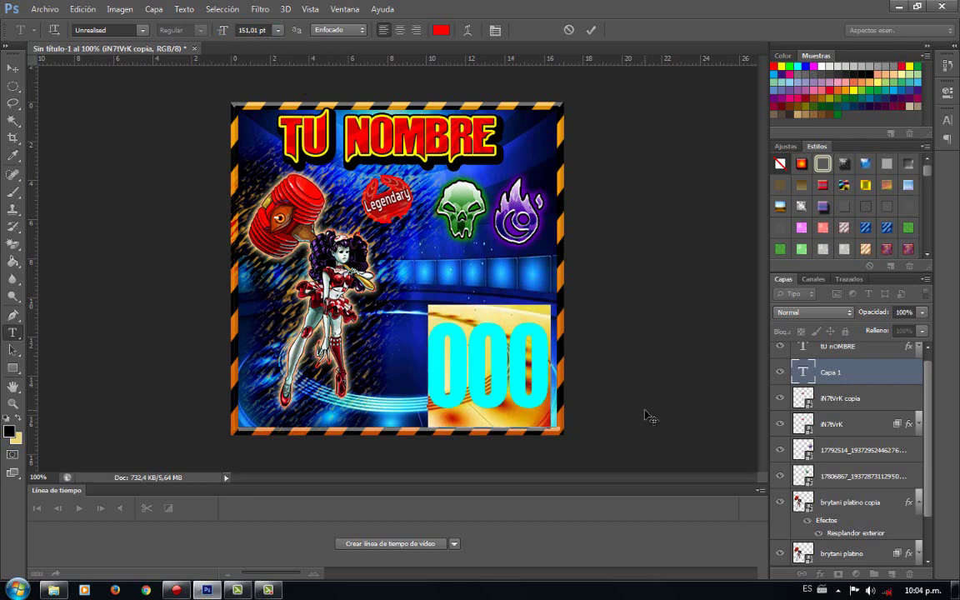
{"action": "left_click", "coordinate": [142, 31]}
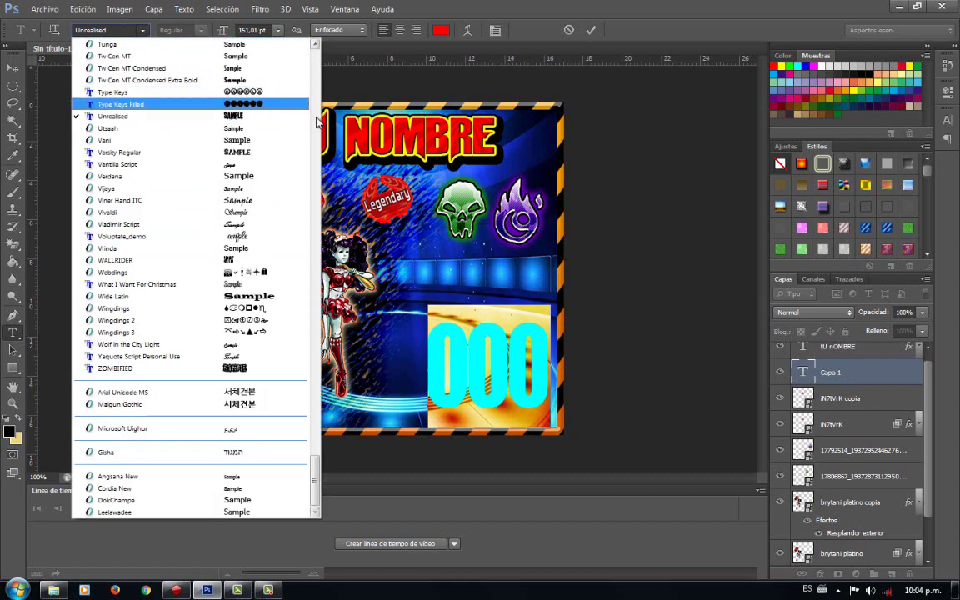
{"action": "left_click", "coordinate": [287, 278]}
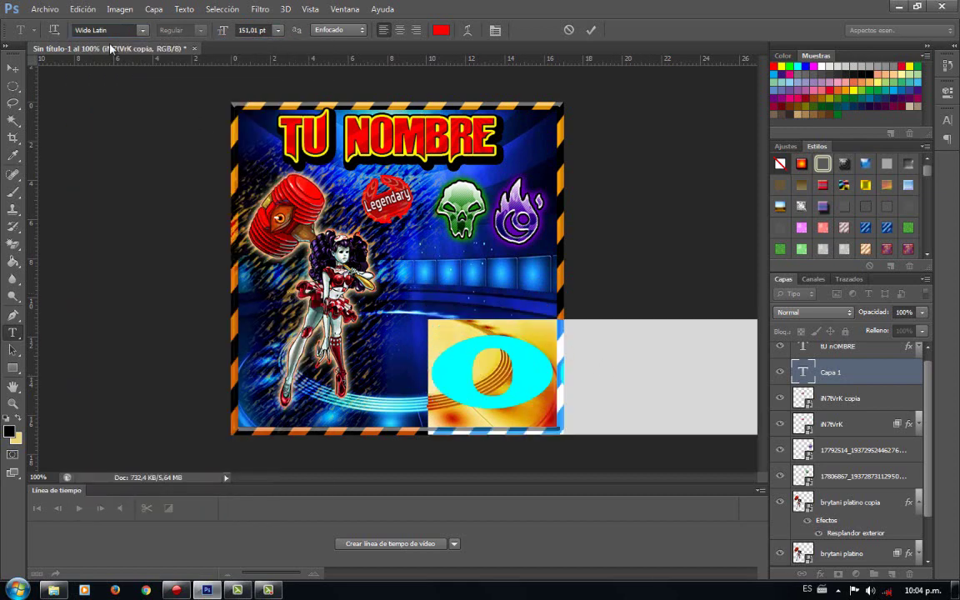
{"action": "left_click", "coordinate": [142, 31]}
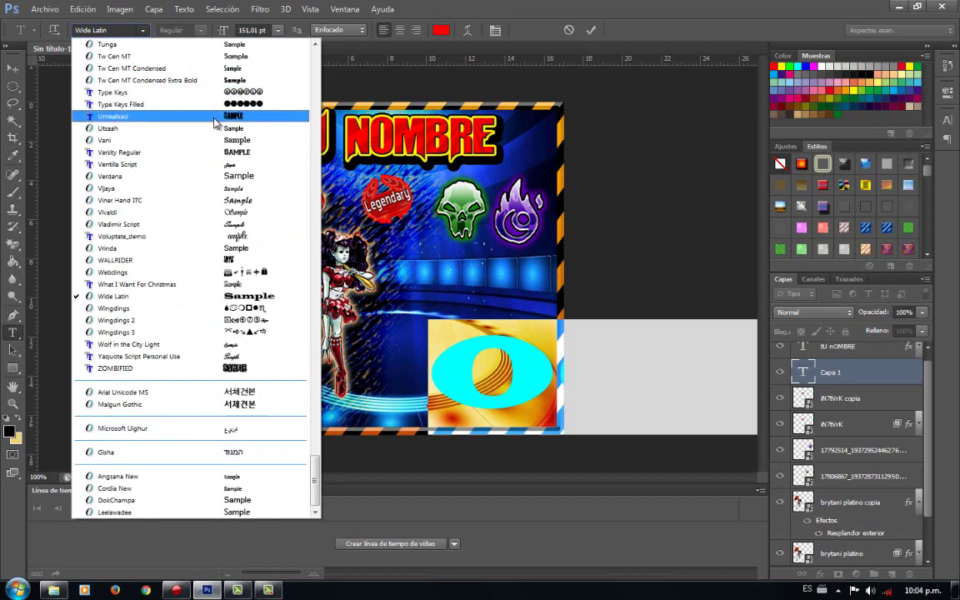
{"action": "left_click", "coordinate": [221, 118]}
Try the Seedy Motel, Showcard Gothic and Small Fonts typefaces on the 000 text and discard the text
{"action": "left_click", "coordinate": [143, 30]}
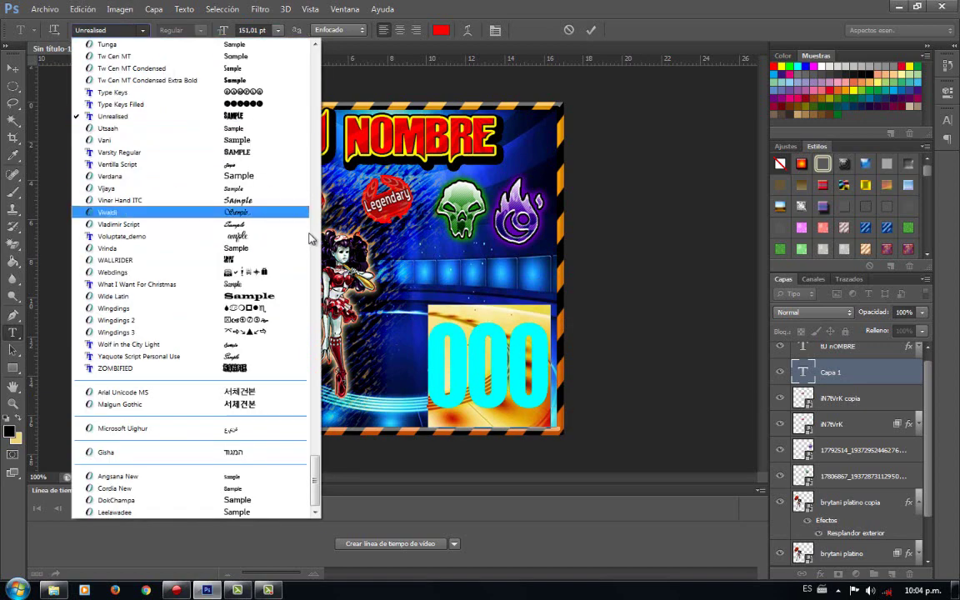
{"action": "left_click", "coordinate": [315, 408]}
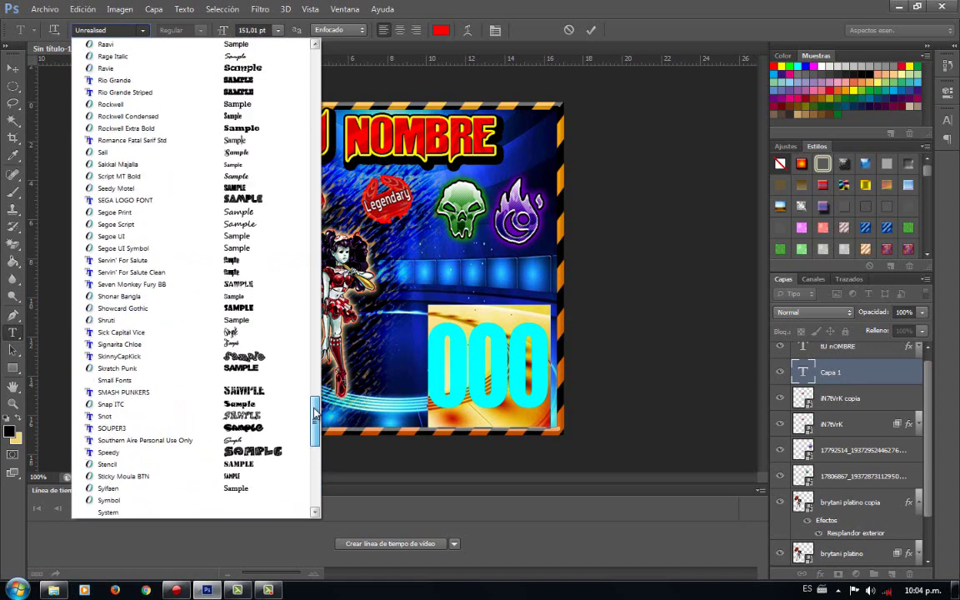
{"action": "left_click", "coordinate": [116, 188]}
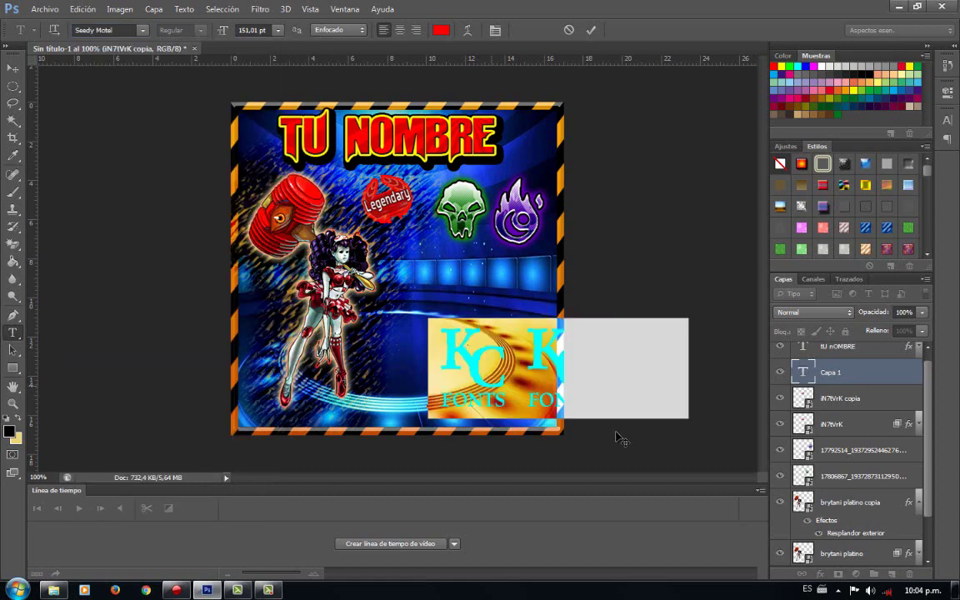
{"action": "left_click", "coordinate": [143, 30]}
{"action": "left_click", "coordinate": [315, 265]}
{"action": "left_click", "coordinate": [142, 32]}
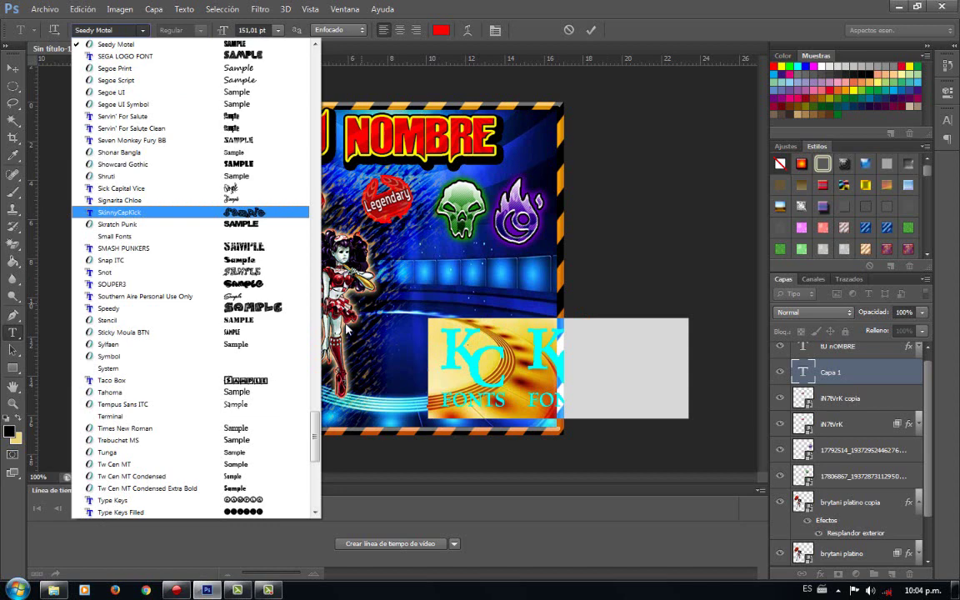
{"action": "left_click", "coordinate": [274, 163]}
{"action": "left_click", "coordinate": [142, 32]}
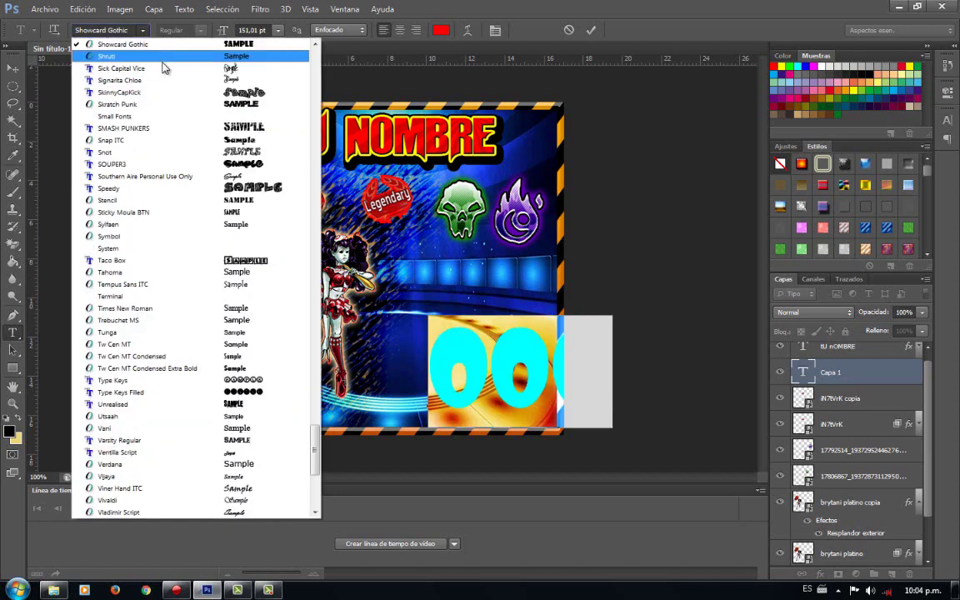
{"action": "left_click", "coordinate": [276, 143]}
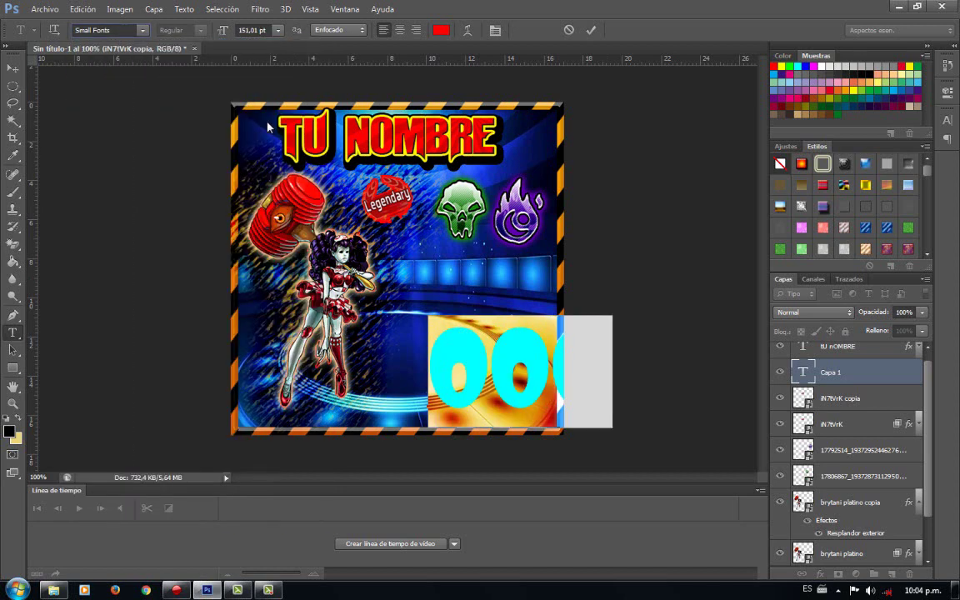
{"action": "left_click", "coordinate": [436, 231]}
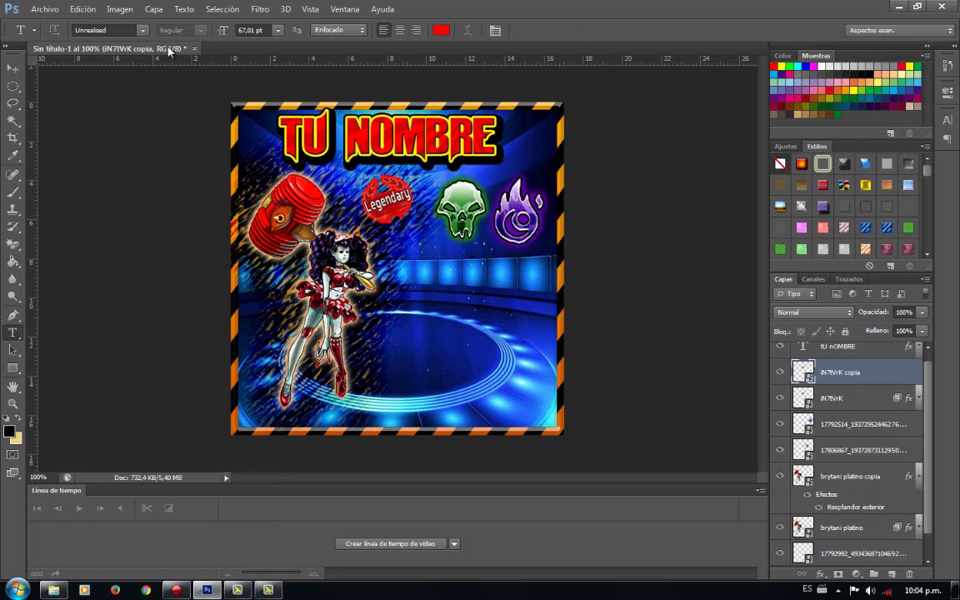
Add new red text 000 in the Varsity Regular font at 67,01 pt on the stage floor beside the character
{"action": "left_click", "coordinate": [145, 35]}
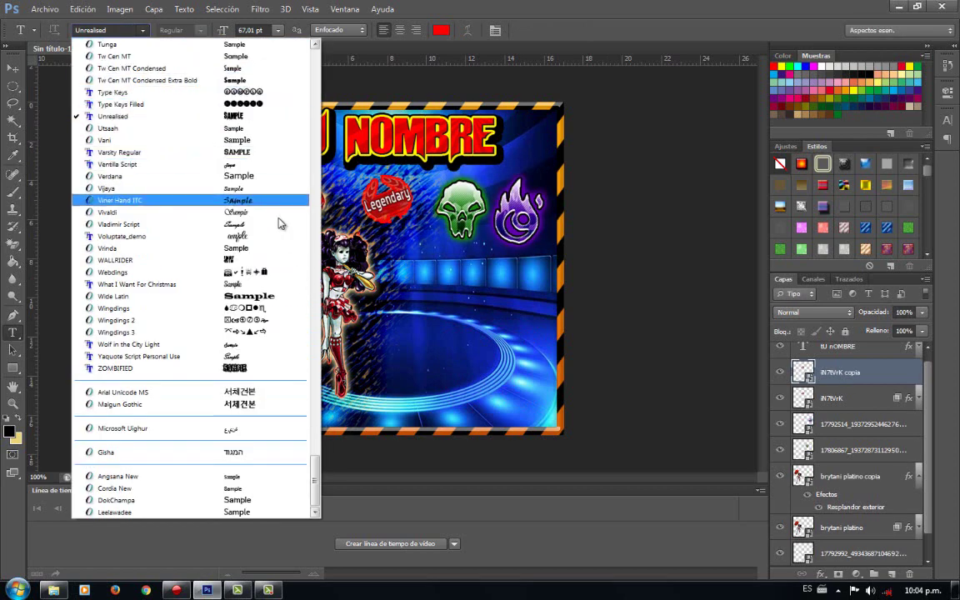
{"action": "left_click", "coordinate": [255, 158]}
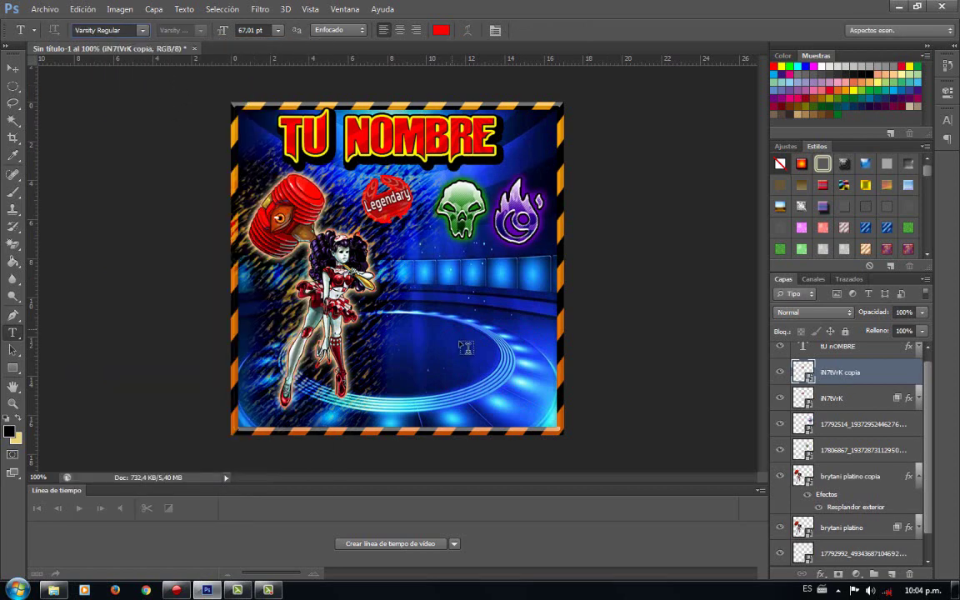
{"action": "left_click", "coordinate": [417, 350]}
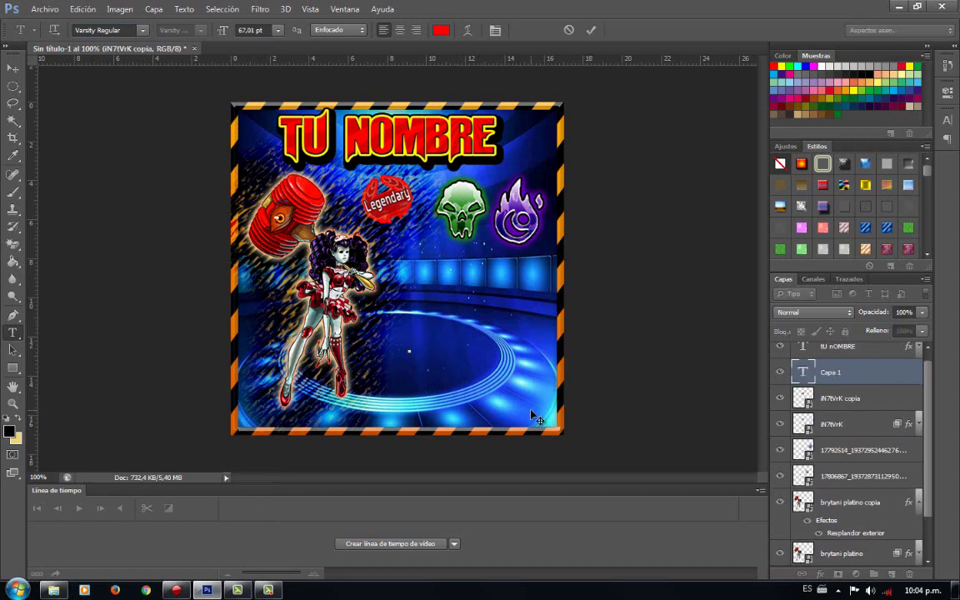
{"action": "type", "text": "Mar"}
{"action": "key", "text": "BackSpace"}
{"action": "key", "text": "BackSpace"}
{"action": "key", "text": "BackSpace"}
{"action": "type", "text": "0"}
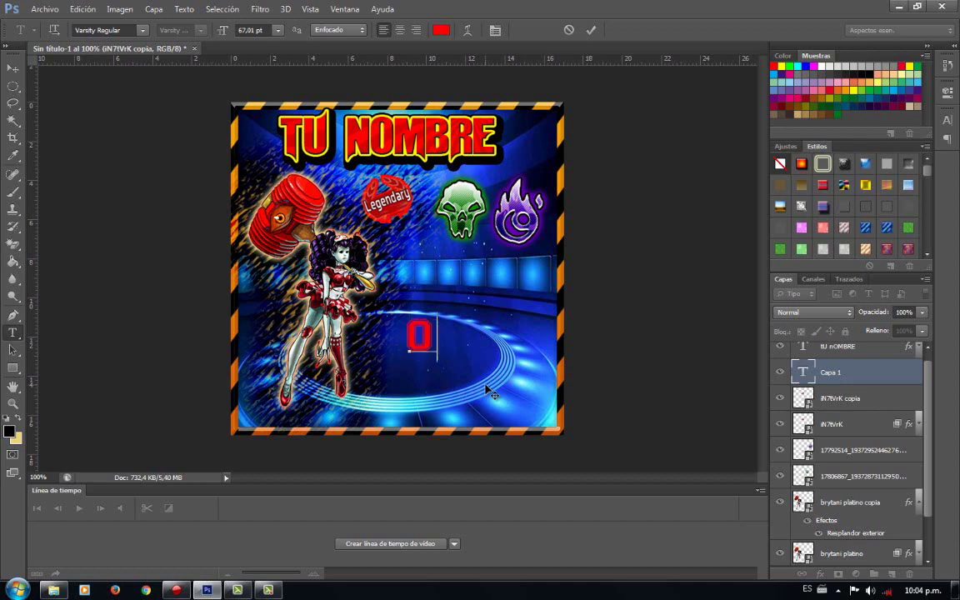
{"action": "type", "text": "00"}
Enlarge the whole 000 text to 133,01 pt and position it in the lower-right corner inside the striped border
{"action": "left_click_drag", "start_coordinate": [497, 345], "coordinate": [537, 392]}
{"action": "key", "text": "ctrl+a"}
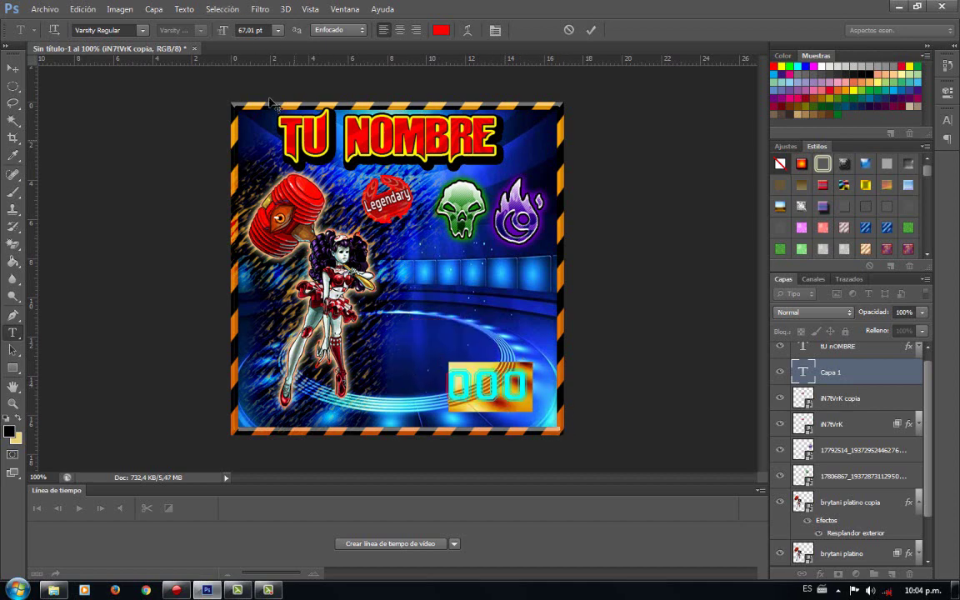
{"action": "left_click_drag", "start_coordinate": [224, 35], "coordinate": [276, 25]}
{"action": "left_click_drag", "start_coordinate": [701, 436], "coordinate": [630, 446]}
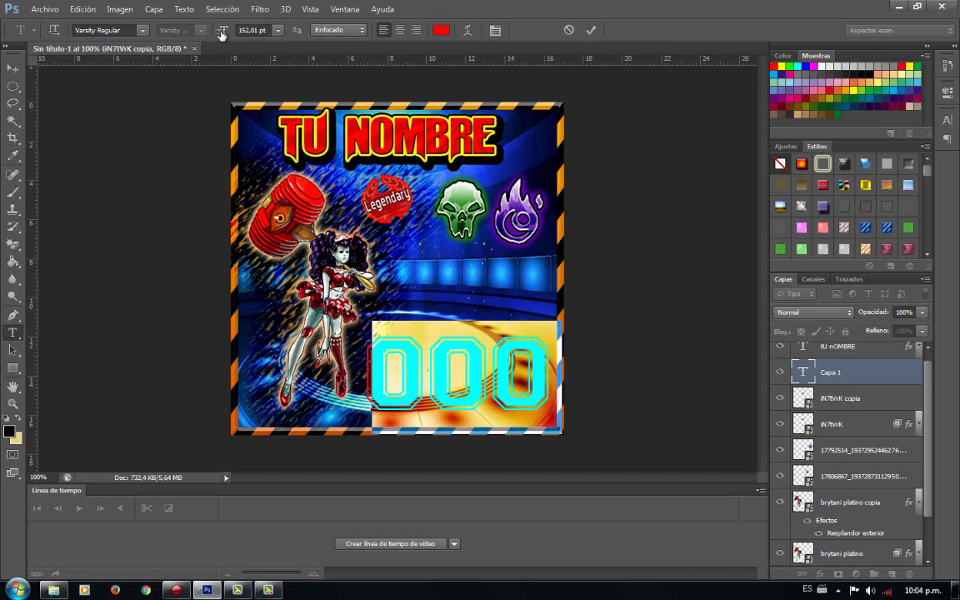
{"action": "left_click_drag", "start_coordinate": [222, 30], "coordinate": [207, 31]}
{"action": "left_click_drag", "start_coordinate": [606, 432], "coordinate": [609, 435]}
{"action": "left_click", "coordinate": [591, 30]}
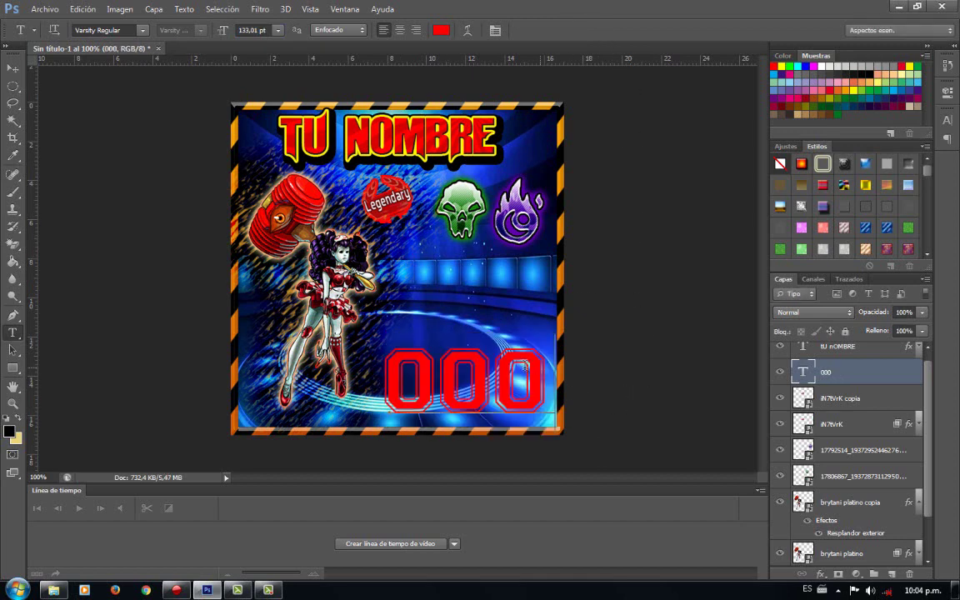
Try the blue patterned and the glossy blue gradient preset styles on the 000 text
{"action": "double_click", "coordinate": [533, 367]}
{"action": "key", "text": "ctrl+h"}
{"action": "left_click", "coordinate": [886, 226]}
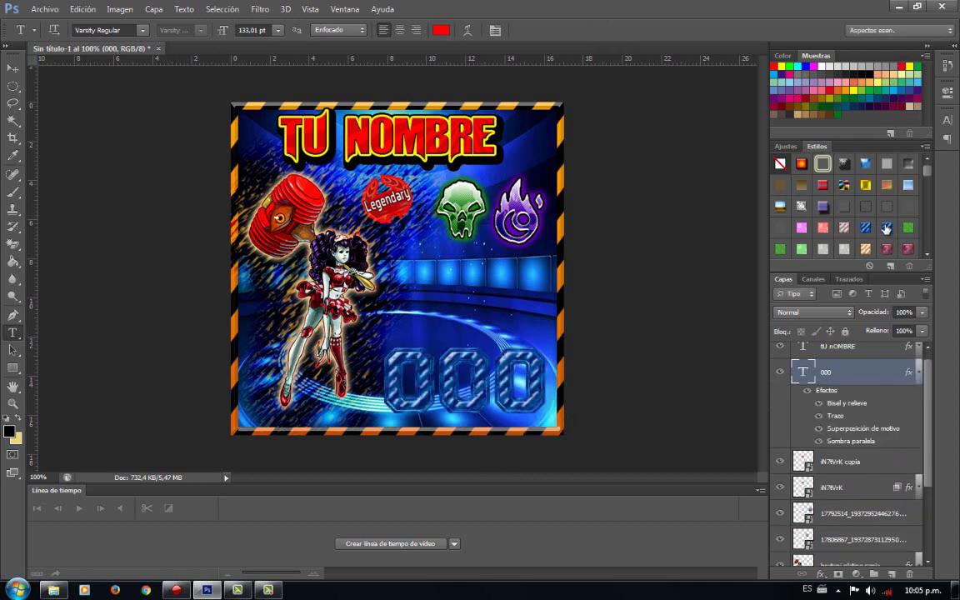
{"action": "left_click", "coordinate": [865, 167]}
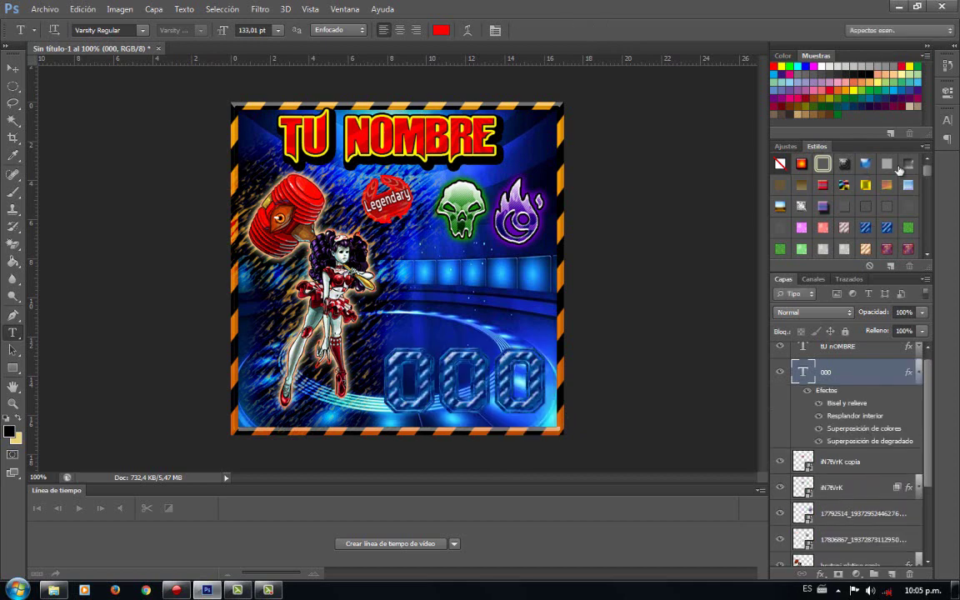
Recolour the selected 000 text with the pale muted brown swatch (Marrón apagado pálido), leaving the swatch name as it is
{"action": "left_click", "coordinate": [902, 66]}
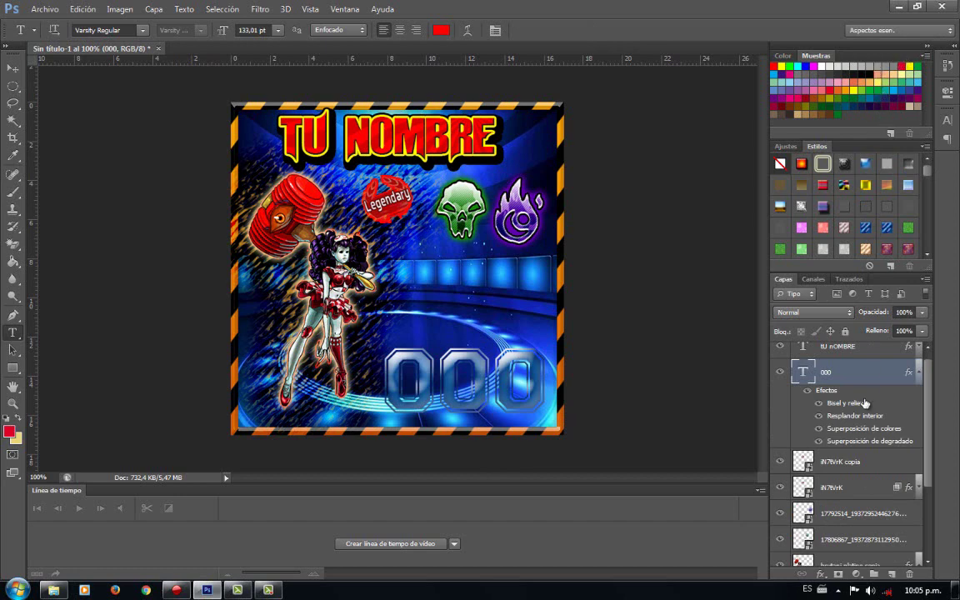
{"action": "double_click", "coordinate": [533, 364]}
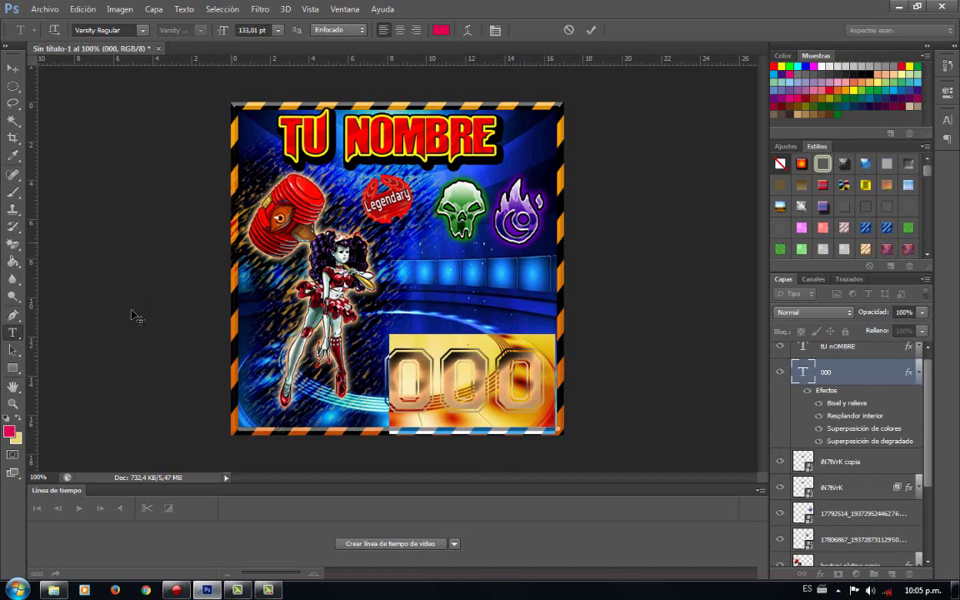
{"action": "left_click", "coordinate": [875, 73]}
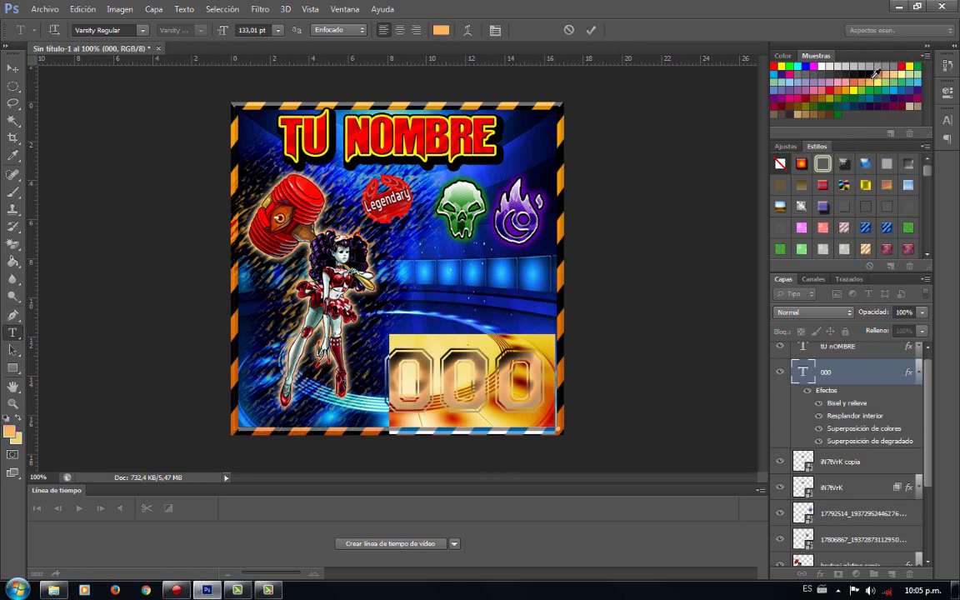
{"action": "left_click", "coordinate": [916, 104]}
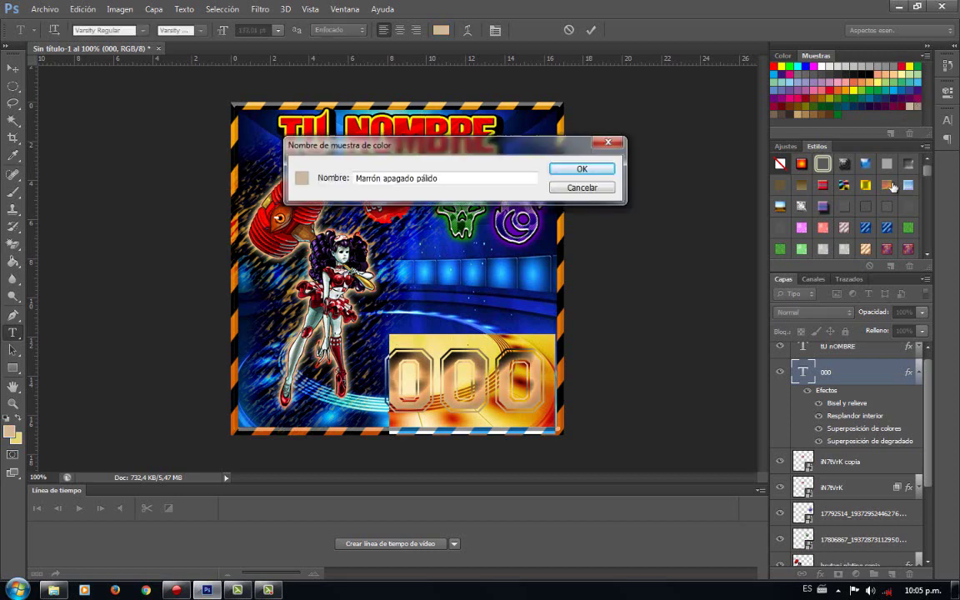
{"action": "left_click", "coordinate": [582, 187]}
Try black chrome, silver, textured gold and pinkish metallic preset styles on the 000 text
{"action": "left_click_drag", "start_coordinate": [928, 169], "coordinate": [930, 185]}
{"action": "left_click", "coordinate": [908, 207]}
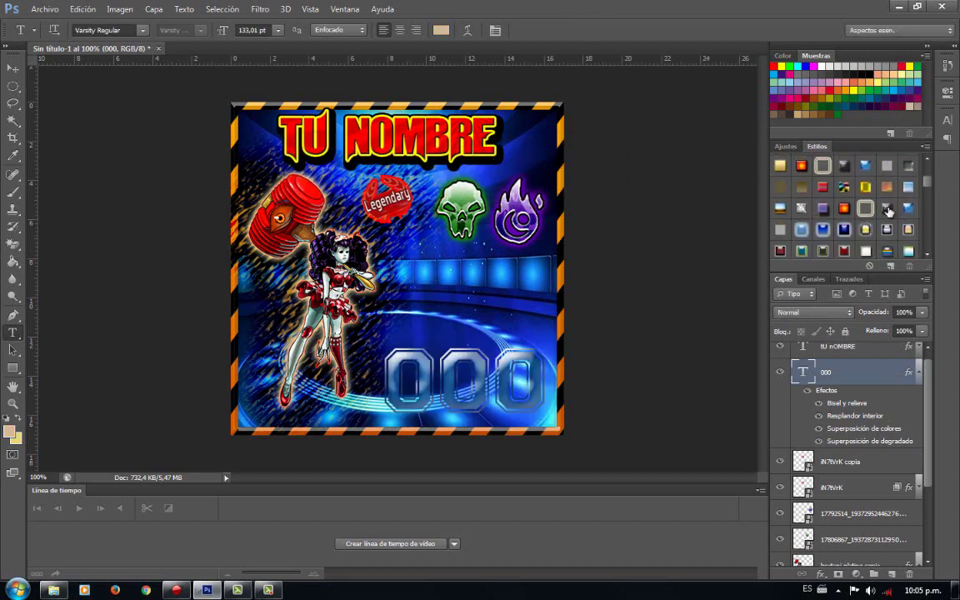
{"action": "left_click", "coordinate": [886, 208]}
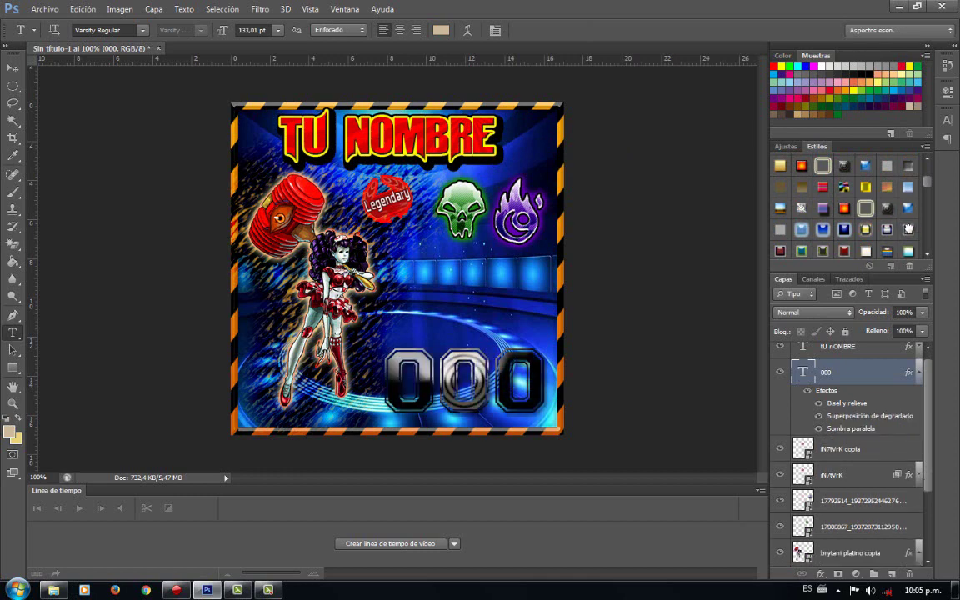
{"action": "left_click", "coordinate": [818, 207]}
{"action": "left_click_drag", "start_coordinate": [927, 180], "coordinate": [931, 192]}
{"action": "scroll", "coordinate": [925, 196], "scroll_direction": "up", "scroll_amount": 2}
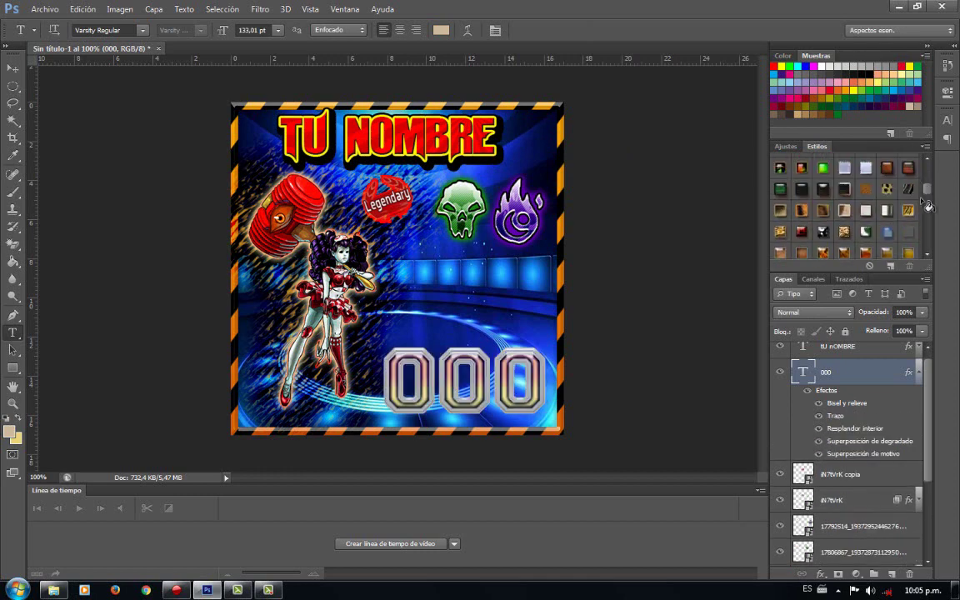
{"action": "left_click", "coordinate": [908, 208]}
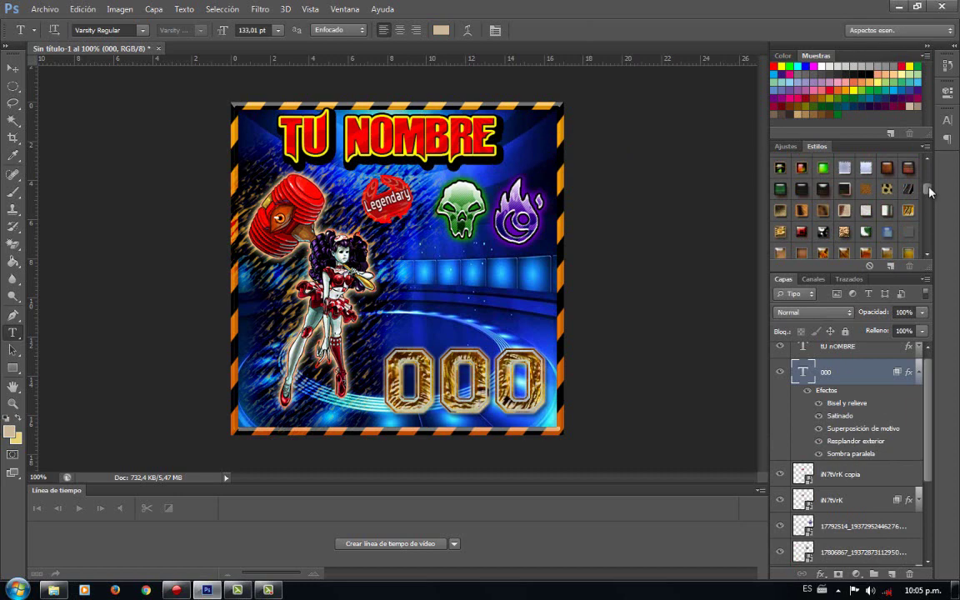
{"action": "left_click_drag", "start_coordinate": [930, 192], "coordinate": [929, 202]}
{"action": "left_click", "coordinate": [845, 218]}
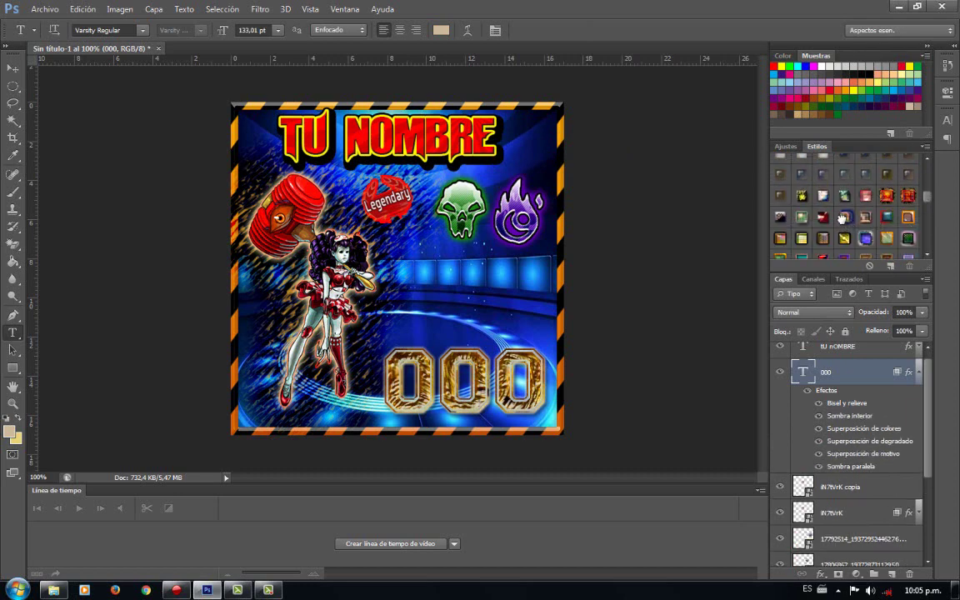
{"action": "scroll", "coordinate": [926, 215], "scroll_direction": "down", "scroll_amount": 3}
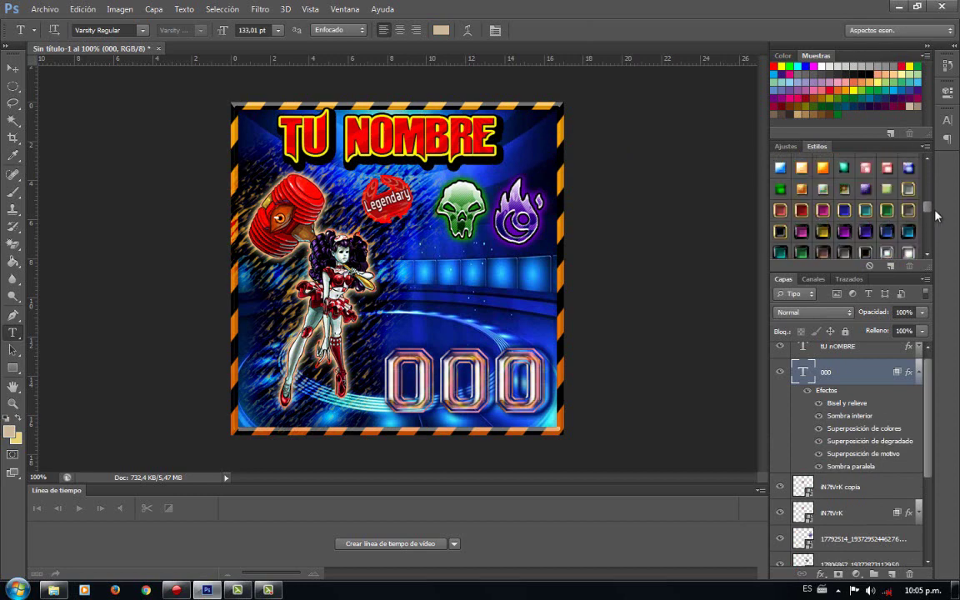
Apply the bevelled orange-gold preset style to the 000 text and nudge it slightly up and to the right
{"action": "left_click", "coordinate": [801, 169]}
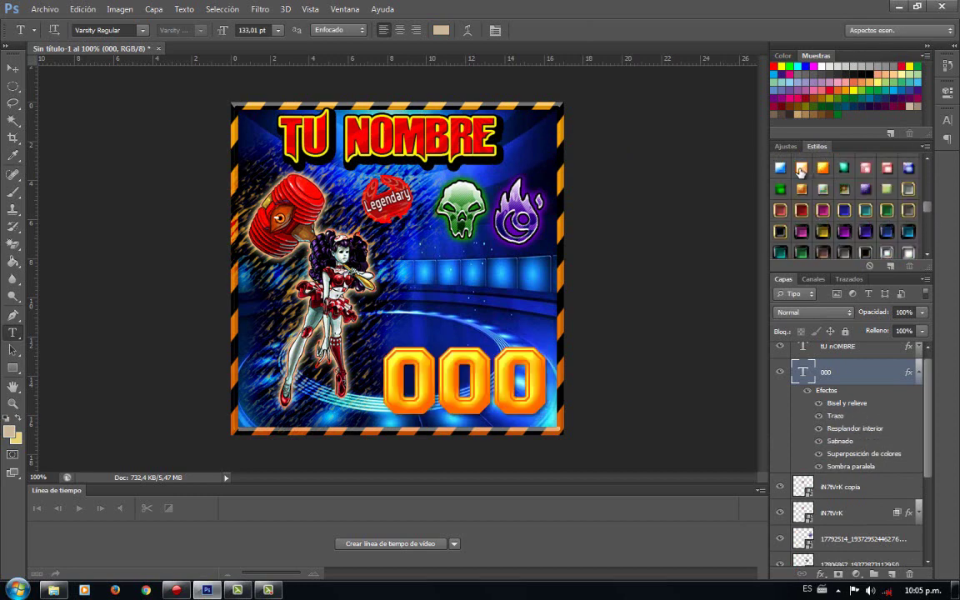
{"action": "double_click", "coordinate": [546, 367]}
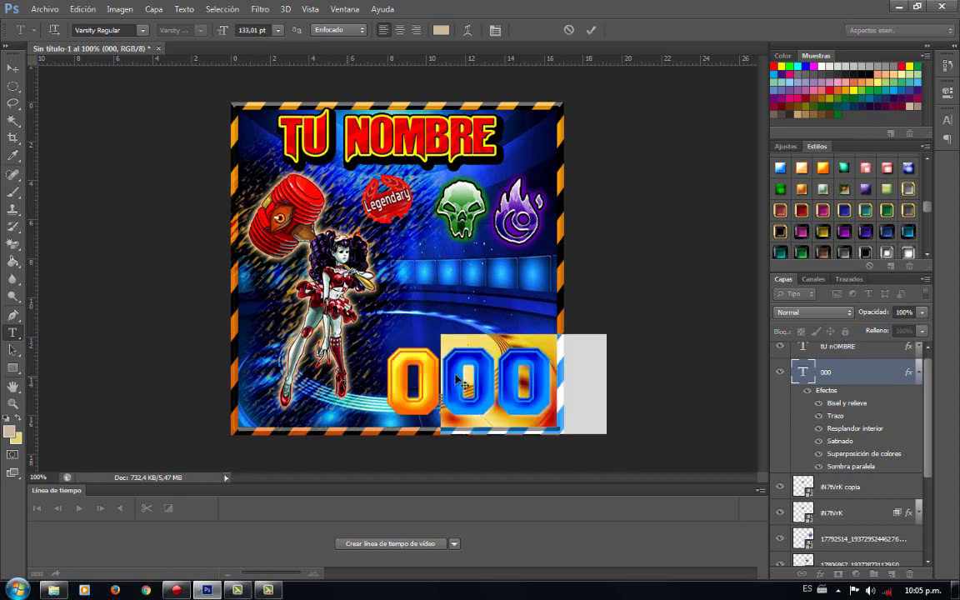
{"action": "left_click_drag", "start_coordinate": [389, 379], "coordinate": [327, 379]}
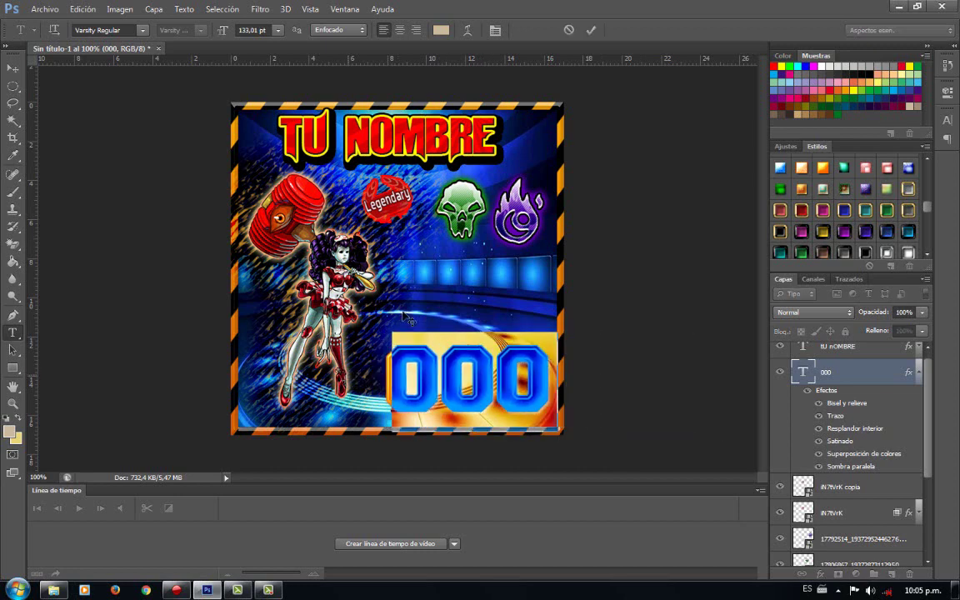
{"action": "left_click", "coordinate": [591, 31]}
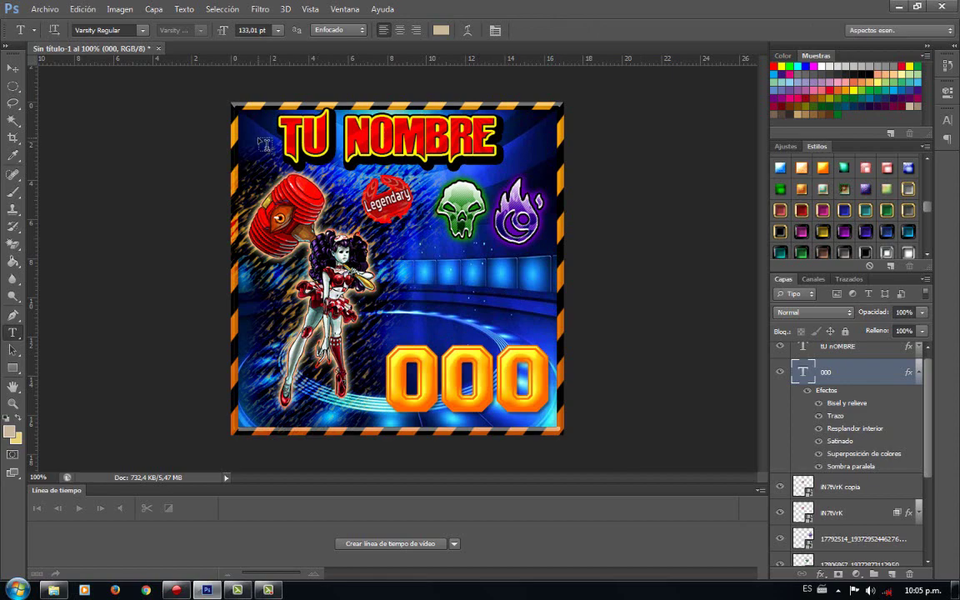
Prepare a Save for Web export of the profile image in JPEG format
{"action": "left_click", "coordinate": [49, 10]}
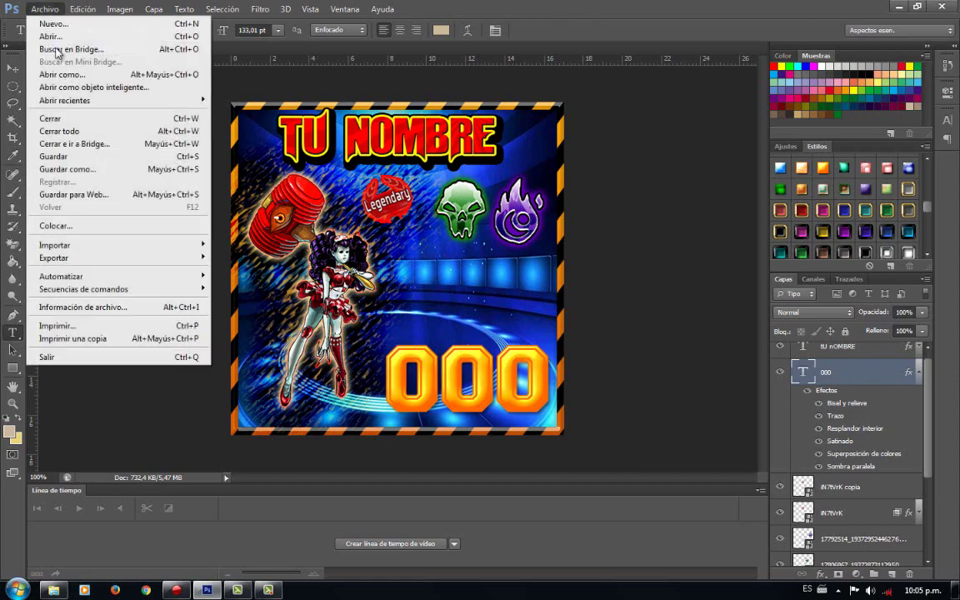
{"action": "left_click", "coordinate": [92, 192]}
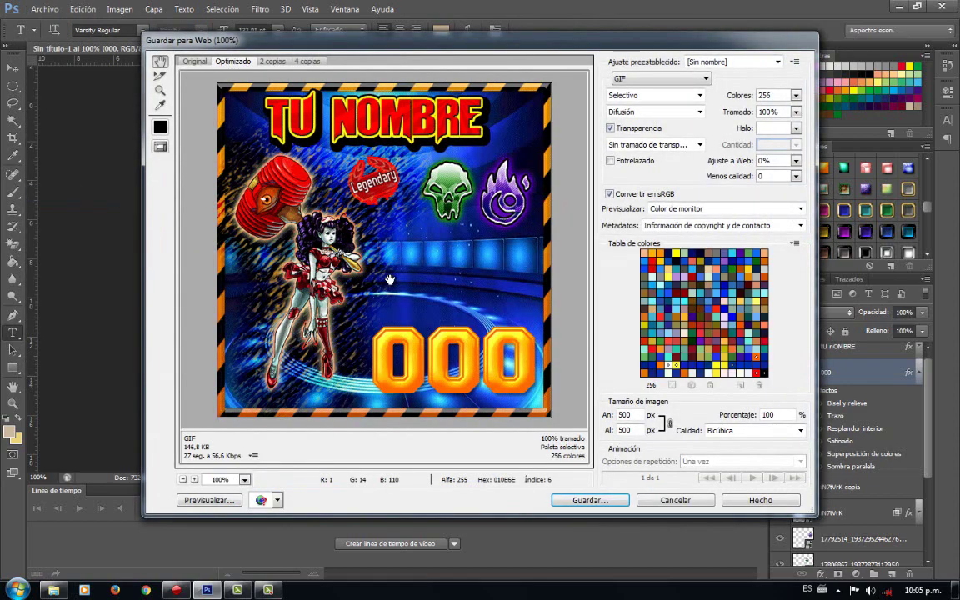
{"action": "left_click", "coordinate": [664, 78]}
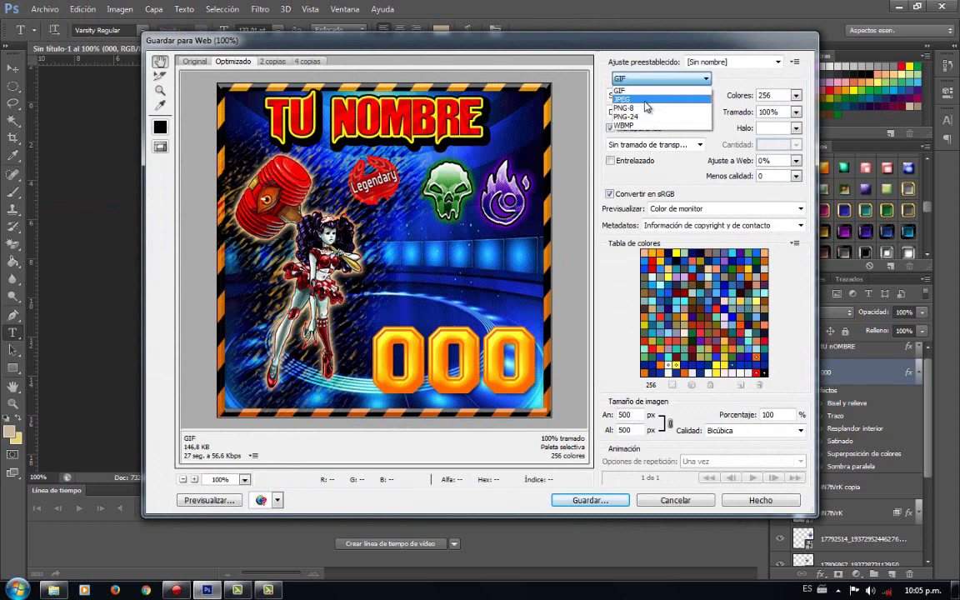
{"action": "left_click", "coordinate": [663, 88]}
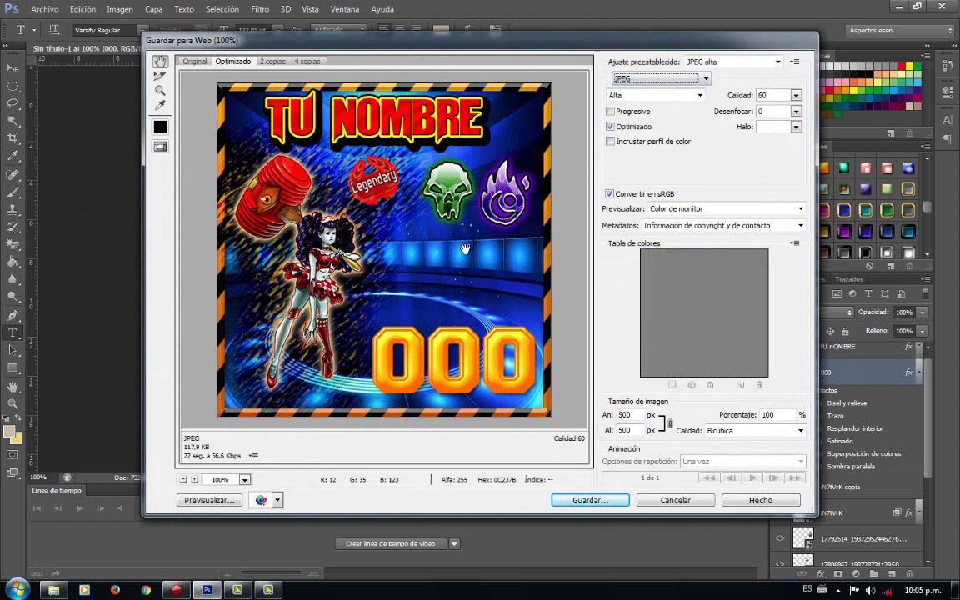
Save the optimized image in the Descargas folder under the name pRUEBA
{"action": "left_click", "coordinate": [579, 503]}
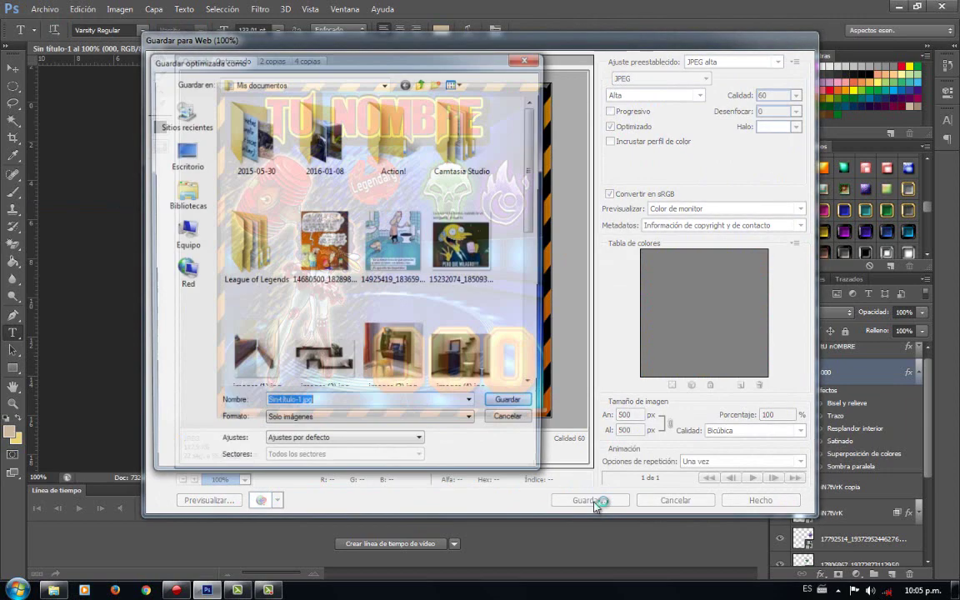
{"action": "key", "text": "BackSpace"}
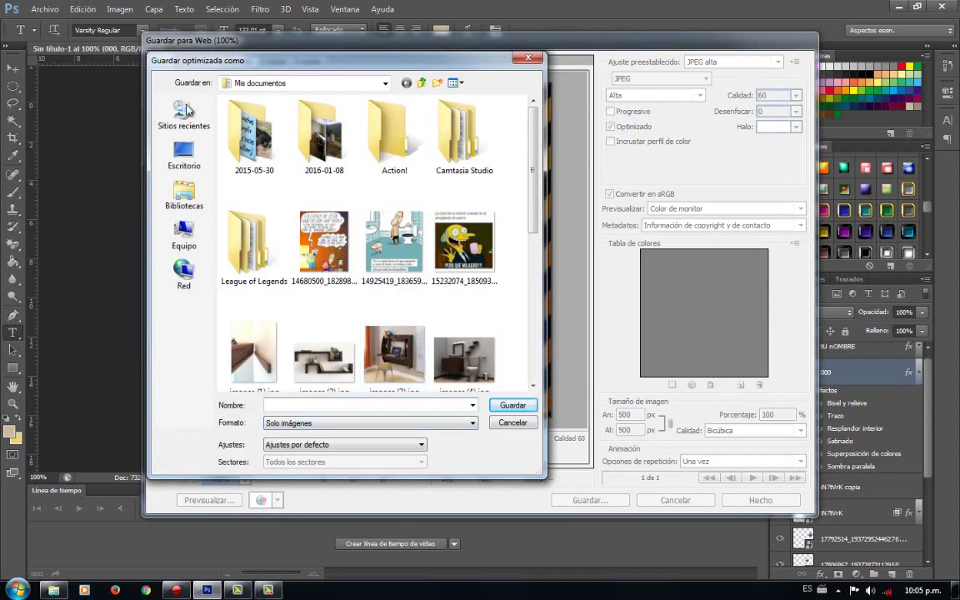
{"action": "left_click", "coordinate": [175, 113]}
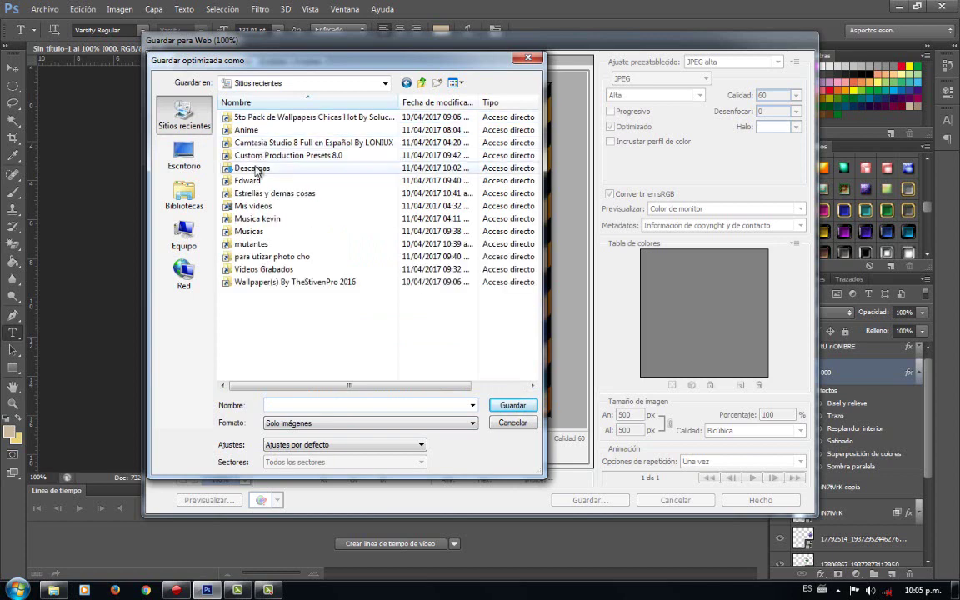
{"action": "double_click", "coordinate": [253, 149]}
{"action": "left_click", "coordinate": [184, 113]}
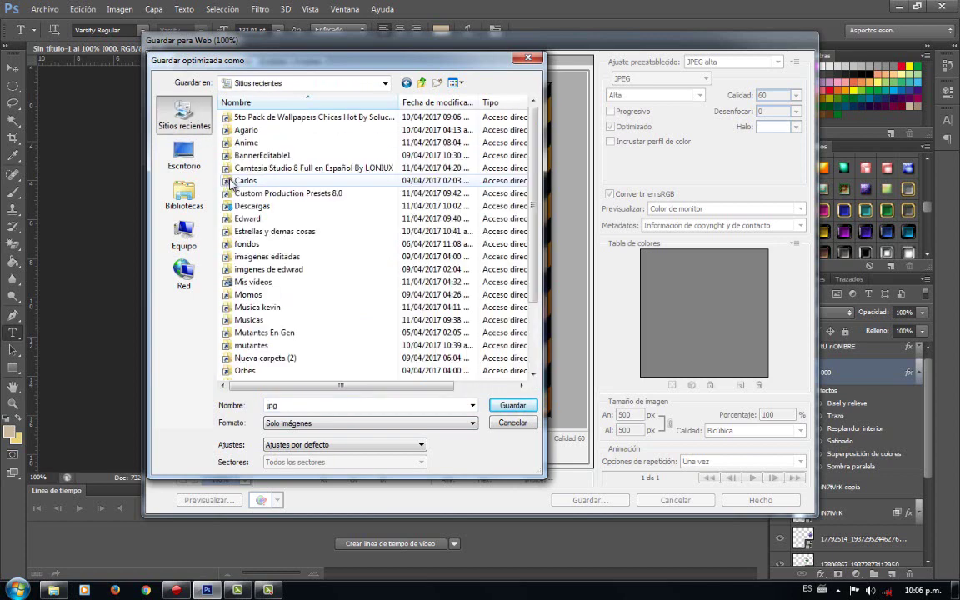
{"action": "left_click", "coordinate": [254, 206]}
{"action": "double_click", "coordinate": [260, 210]}
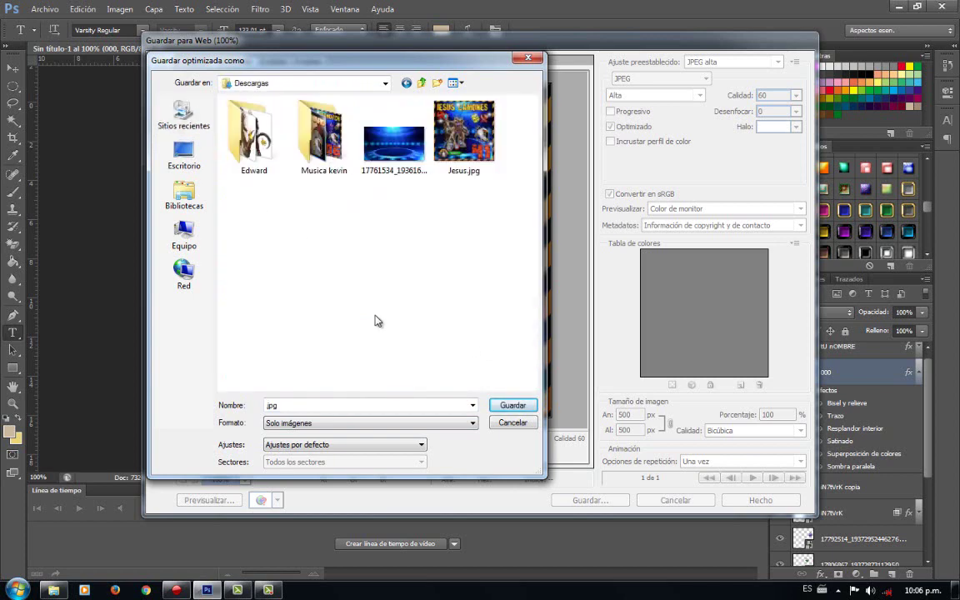
{"action": "double_click", "coordinate": [302, 406]}
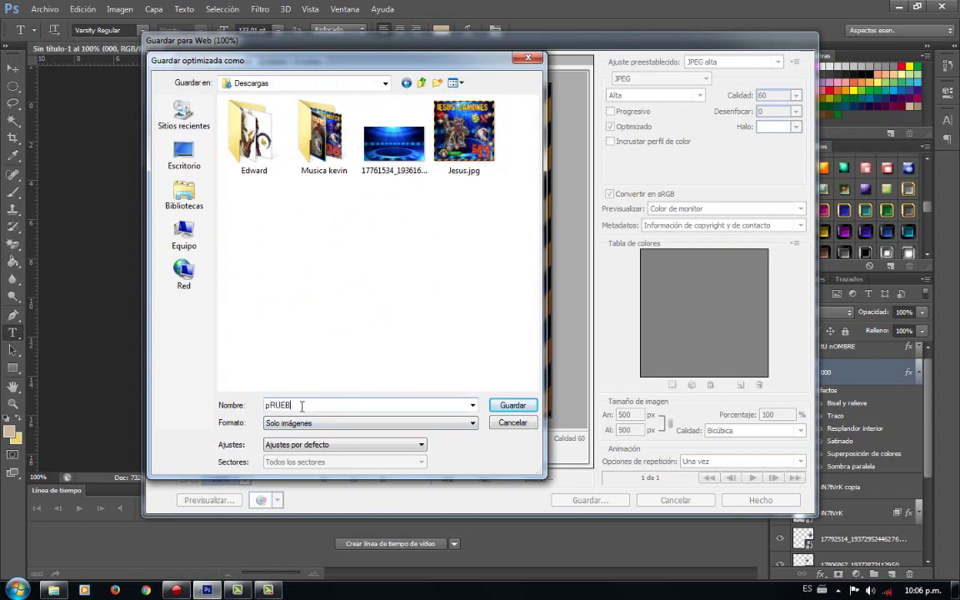
{"action": "key", "text": "Return"}
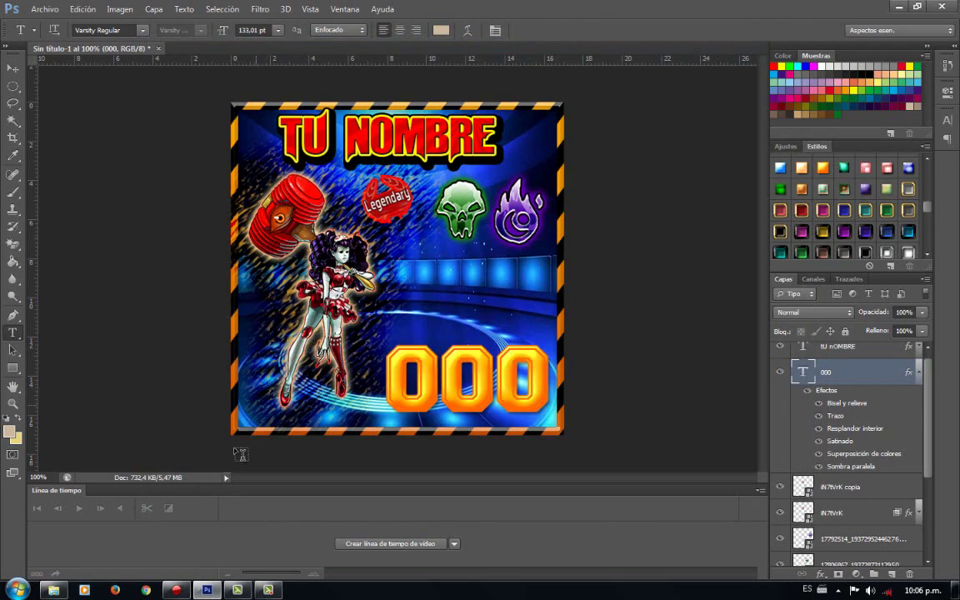
Switch to the Descargas folder in Windows Explorer and open pRUEBA.jpg to view the exported image
{"action": "left_click", "coordinate": [53, 590]}
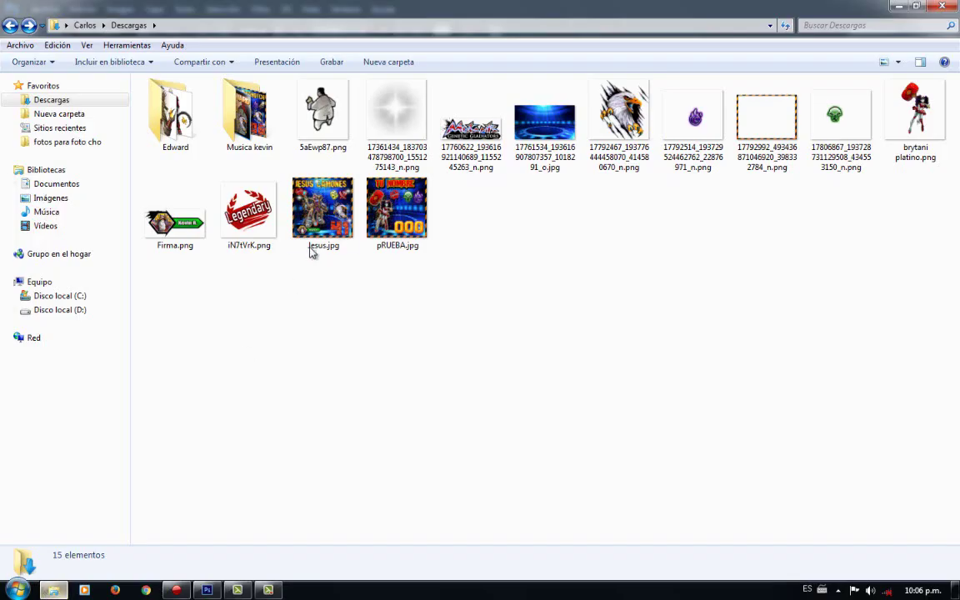
{"action": "left_click", "coordinate": [400, 224]}
{"action": "double_click", "coordinate": [400, 223]}
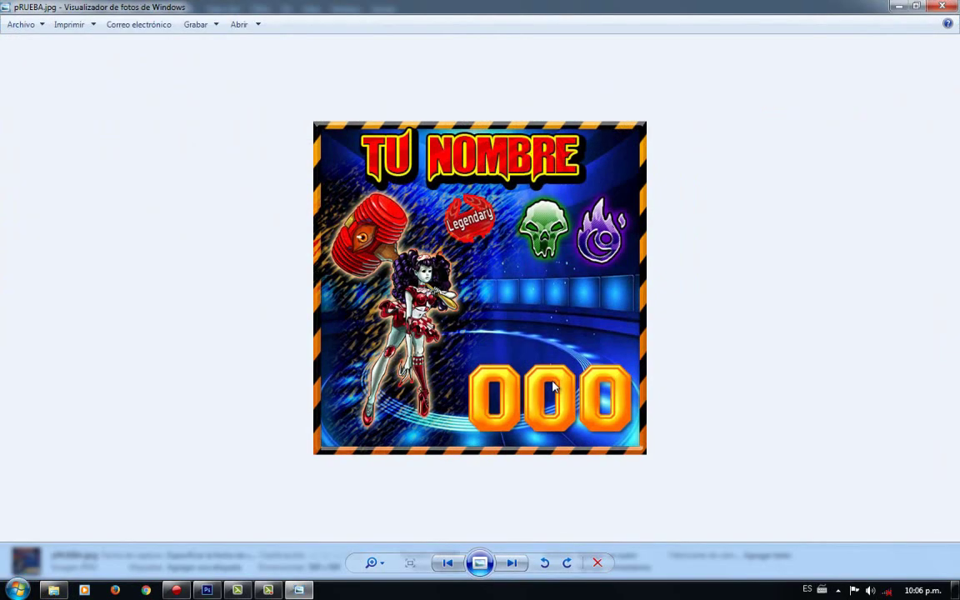